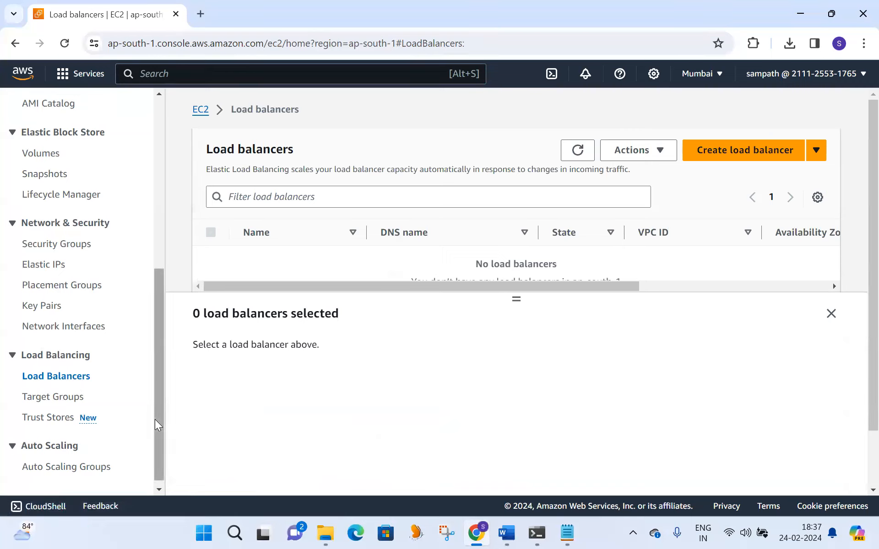
Start creating a new target group from the EC2 target groups list and look over the basic configuration form
click(69, 404)
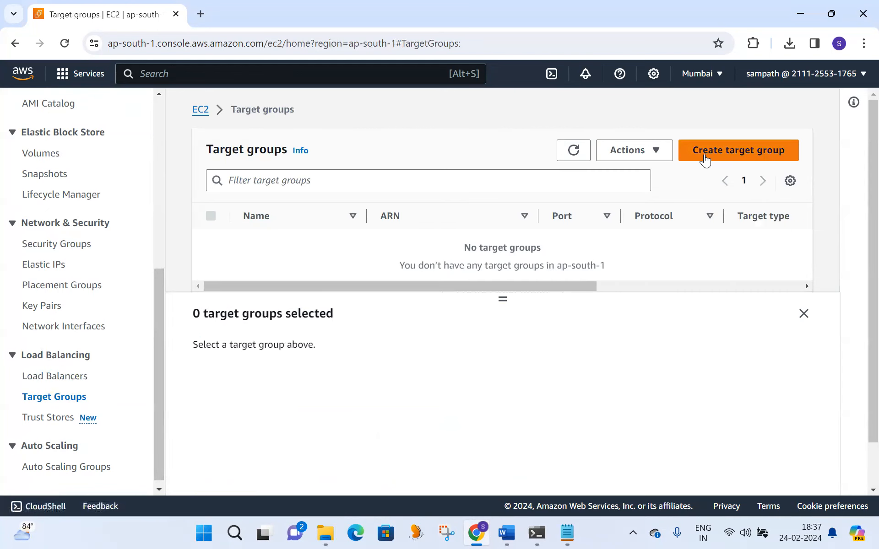
click(704, 155)
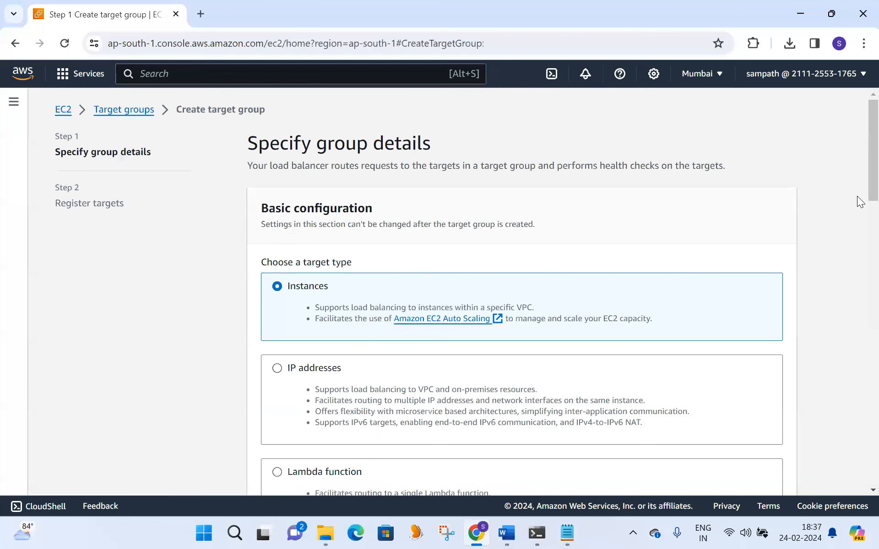
scroll(857, 237, down, 12)
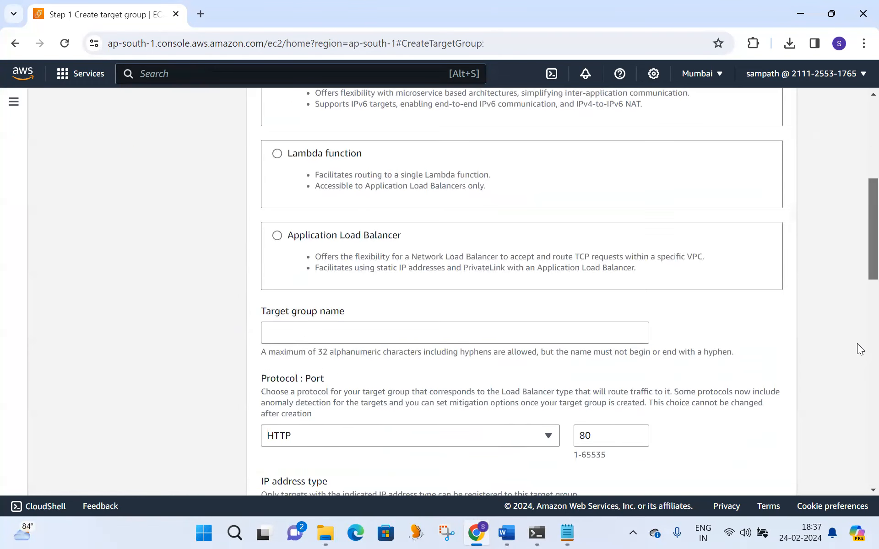
scroll(857, 300, up, 10)
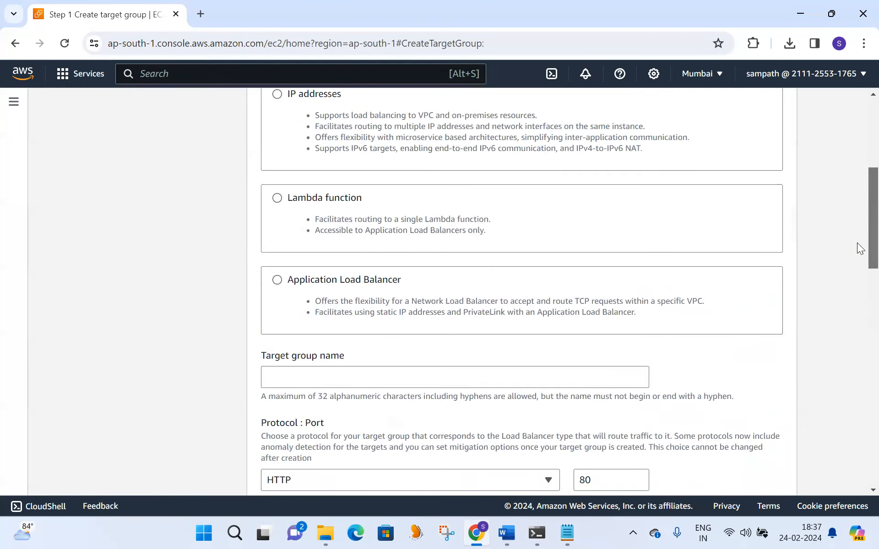
Duplicate the target group creation tab and open the EC2 dashboard in the duplicate, leaving the original form at its beginning
right_click(114, 20)
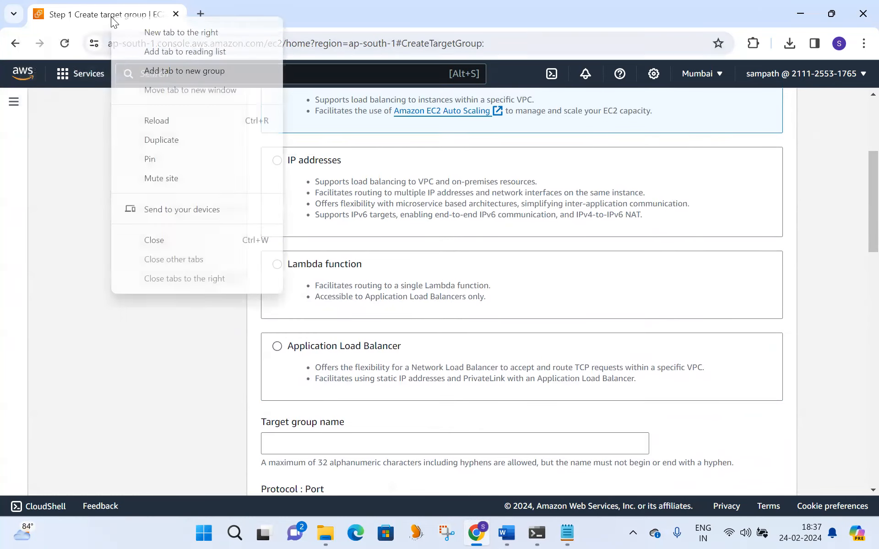
click(173, 142)
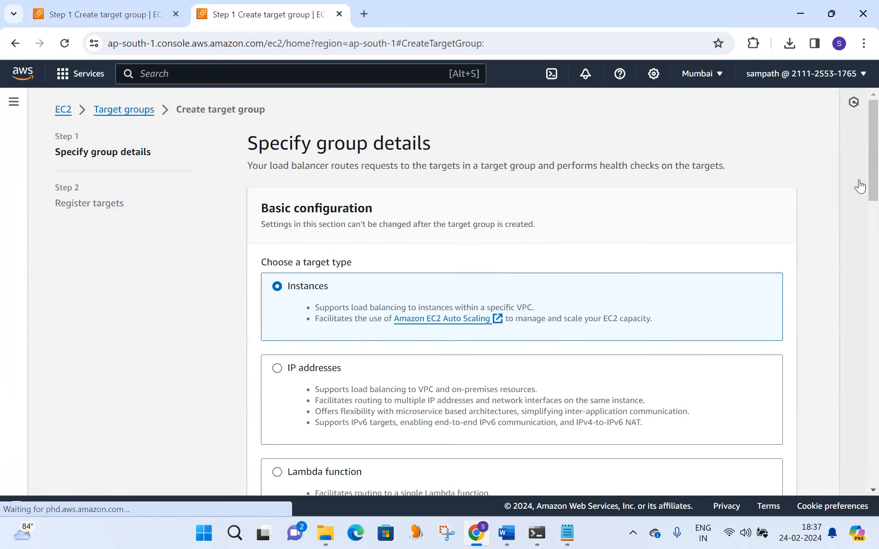
click(63, 111)
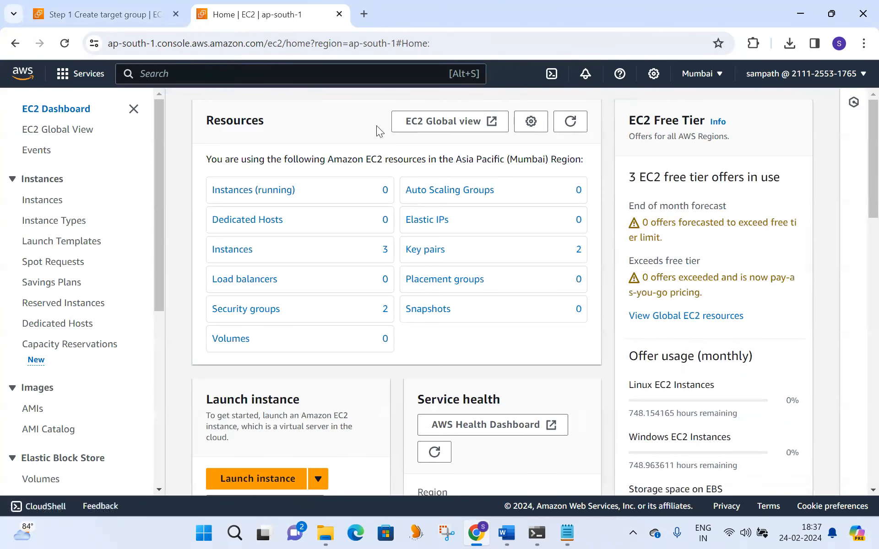
click(106, 18)
mouse_move(864, 198)
mouse_down()
mouse_move(865, 367)
mouse_move(864, 115)
mouse_up()
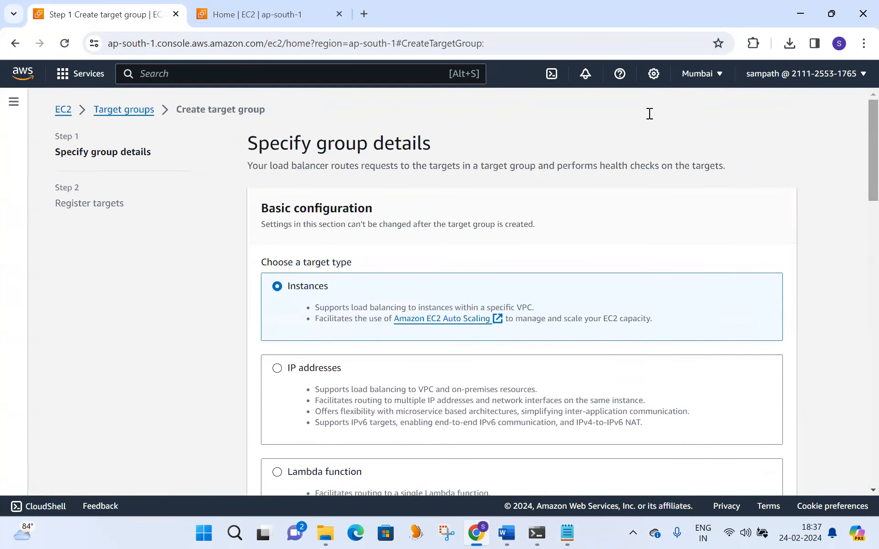
click(291, 4)
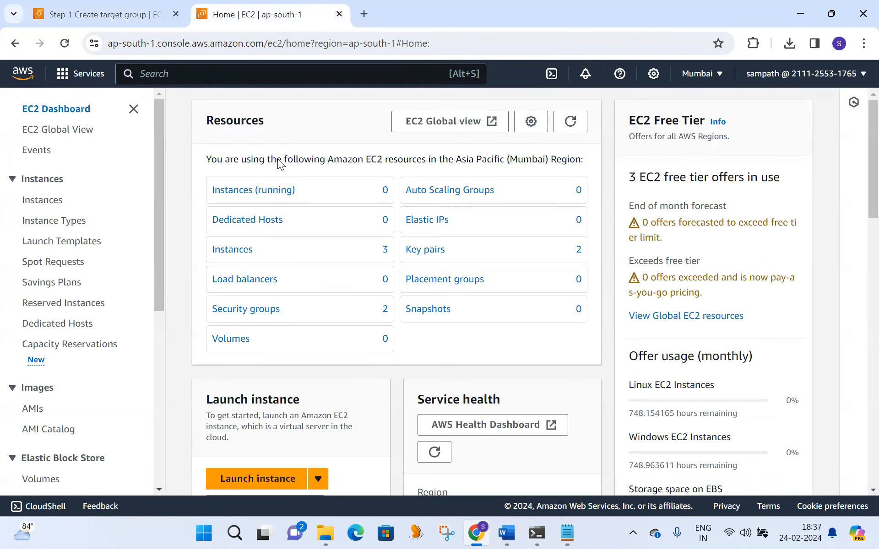
Start launching a new instance from the running instances list and name it my-test11111
click(234, 189)
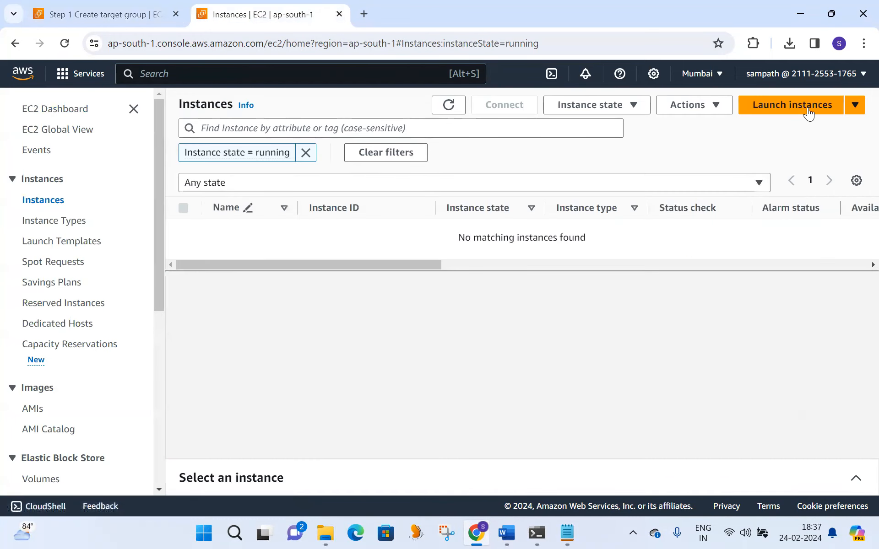
click(802, 110)
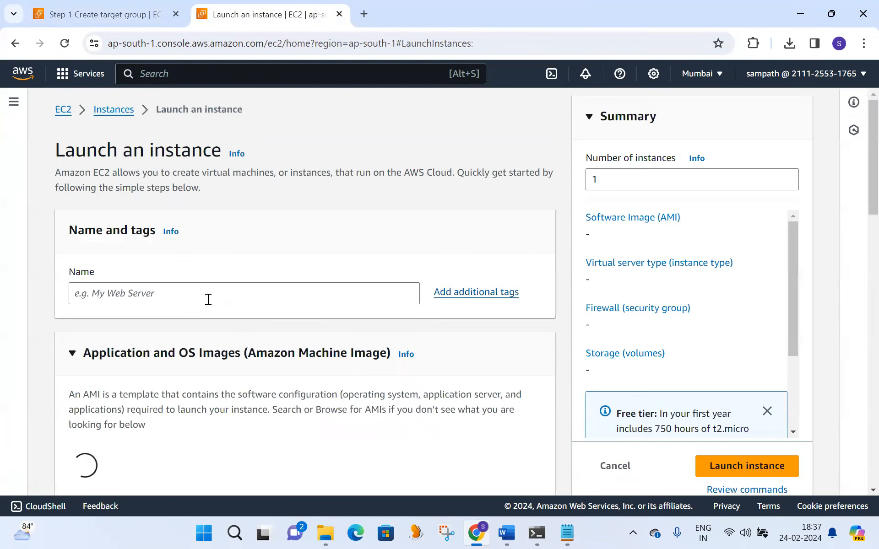
click(180, 296)
text(my-test11111)
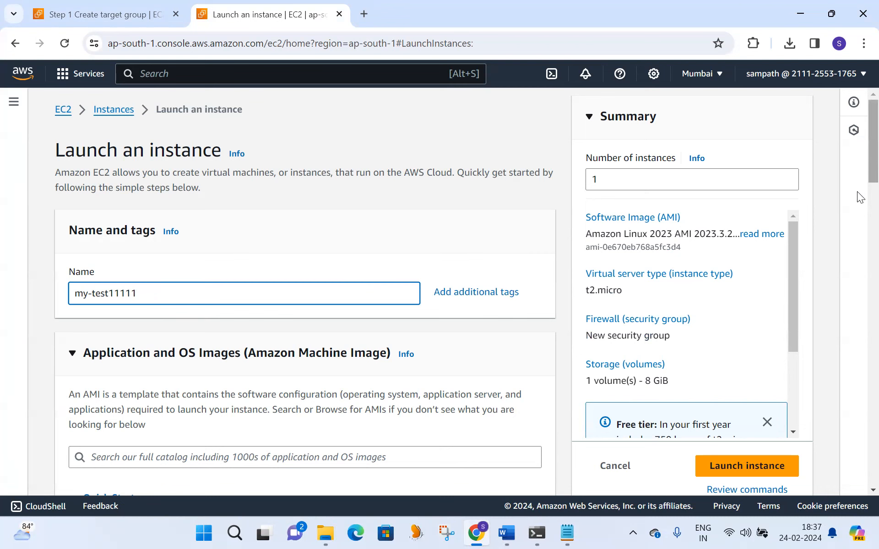
Review the Amazon Machine Image settings and browse the available instance types without changing the selection
scroll(857, 219, down, 5)
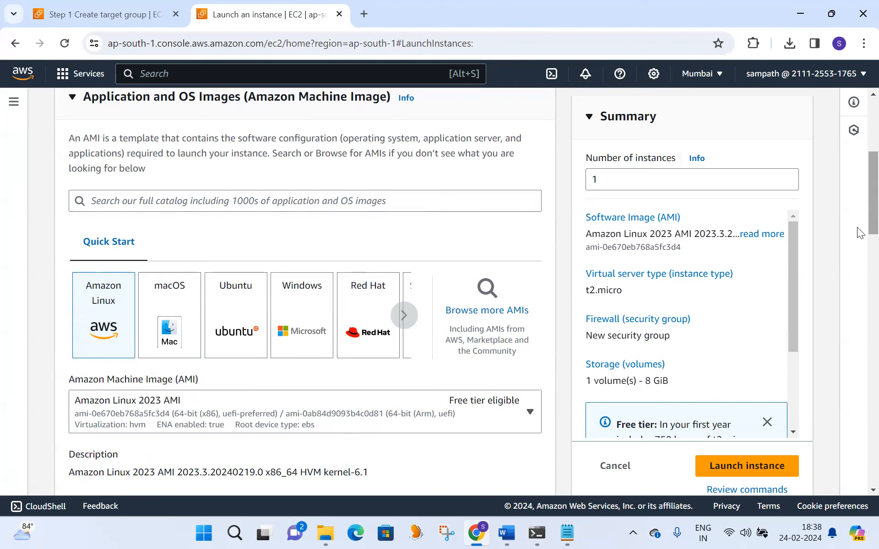
scroll(857, 247, down, 5)
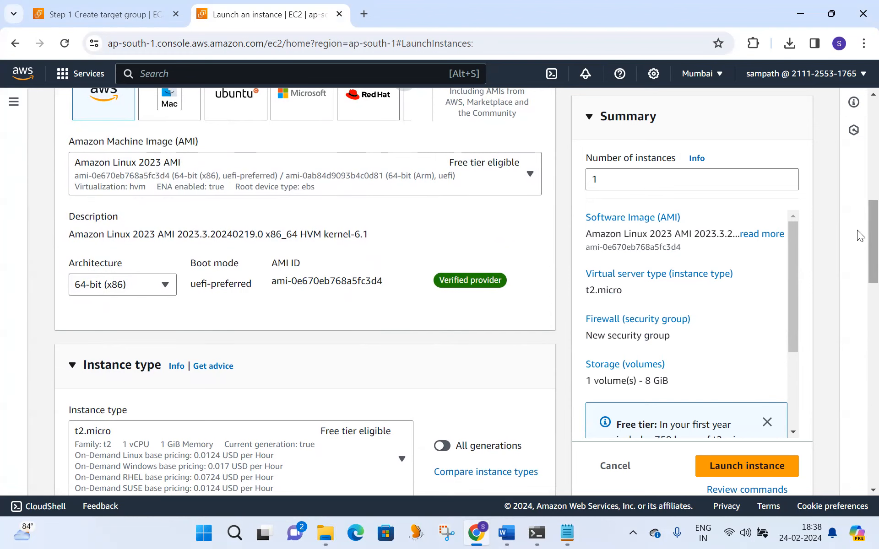
scroll(857, 256, down, 2)
scroll(857, 255, down, 1)
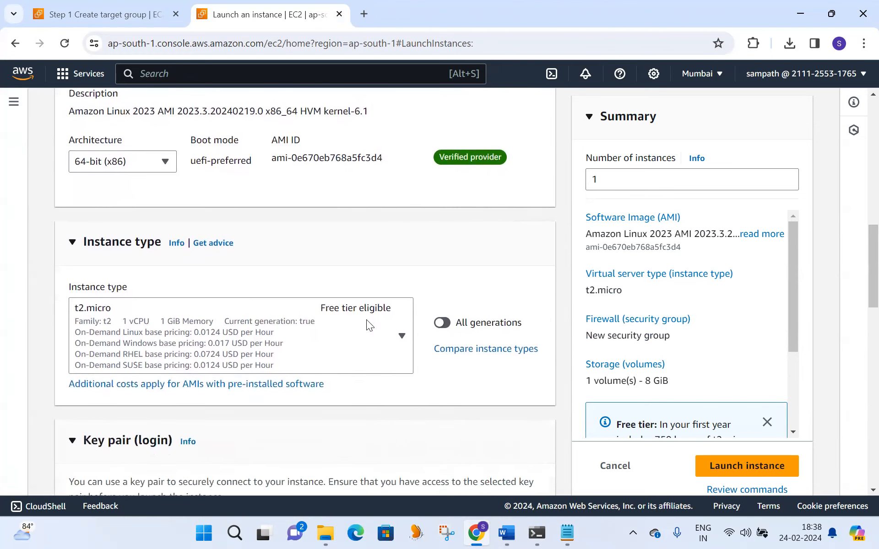
click(402, 338)
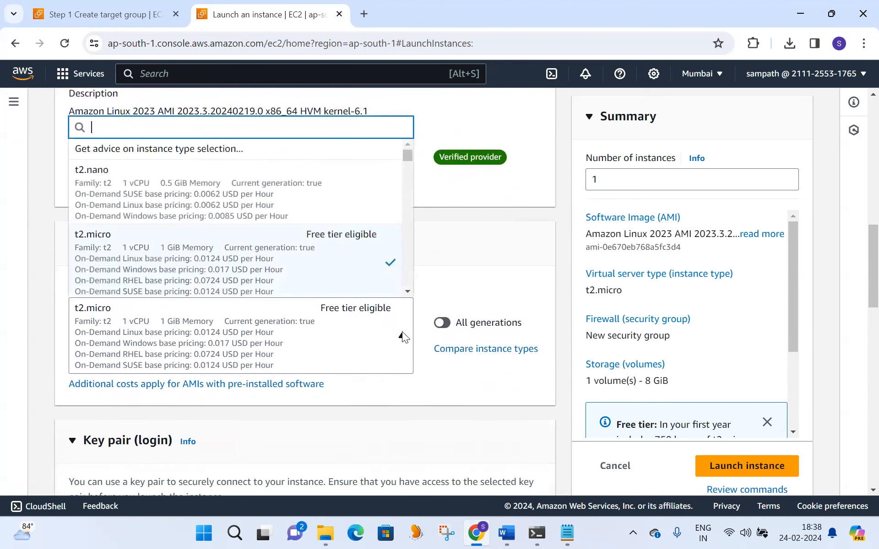
click(407, 292)
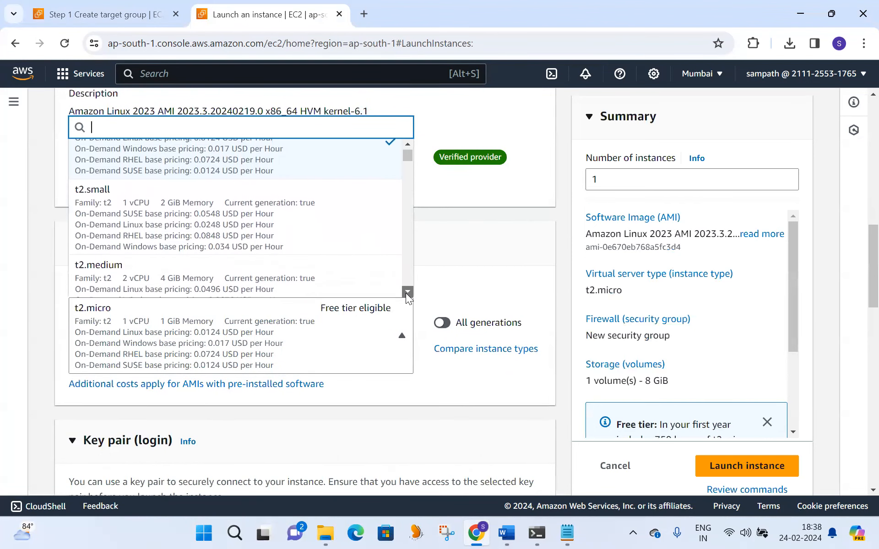
click(406, 293)
click(405, 293)
click(406, 293)
click(405, 293)
click(405, 293)
click(405, 293)
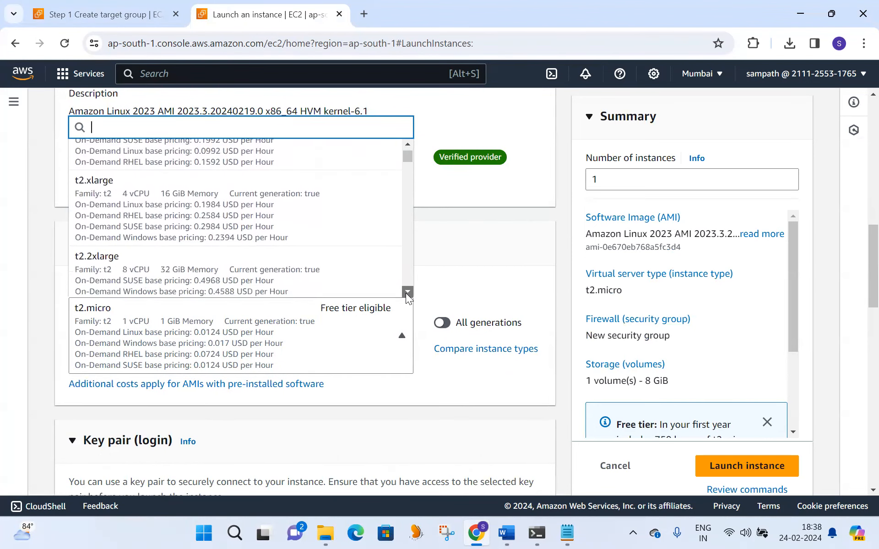
click(471, 281)
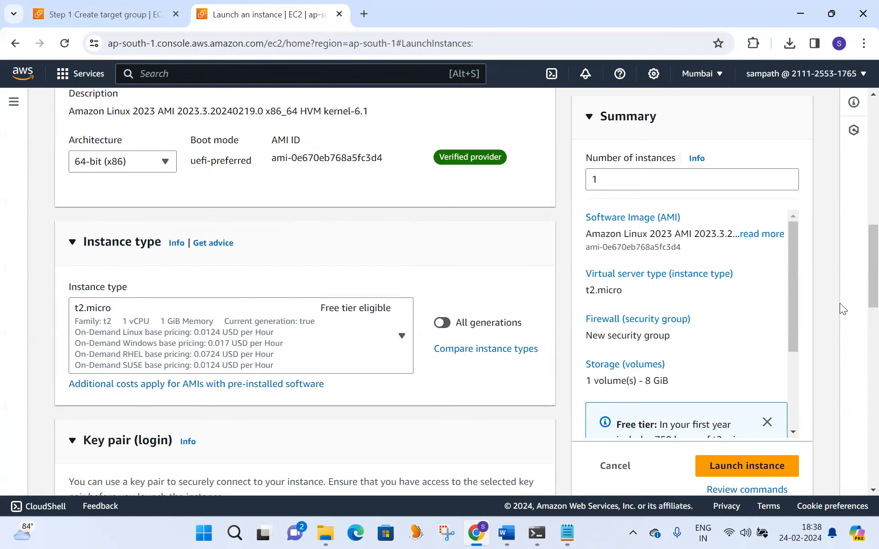
Select the existing sr-ppk key pair for login, then view and dismiss the key pair creation dialog
scroll(857, 312, down, 5)
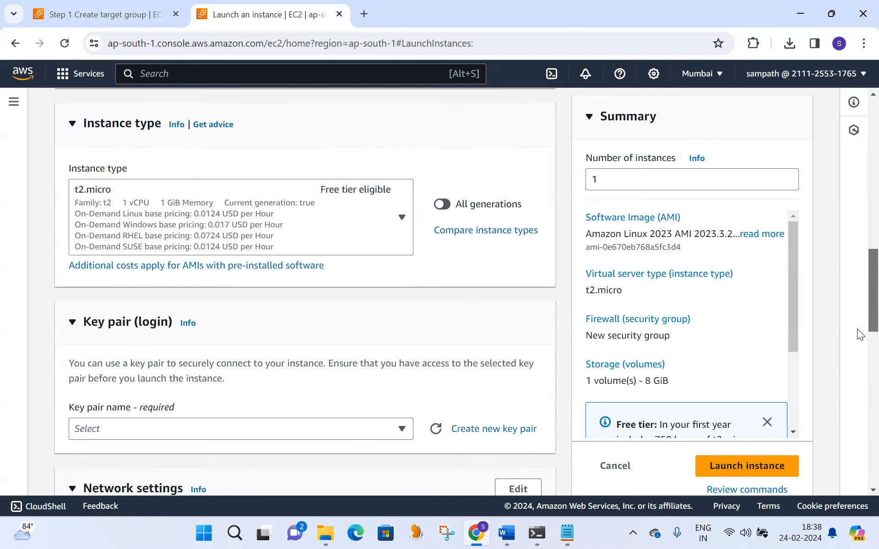
click(394, 341)
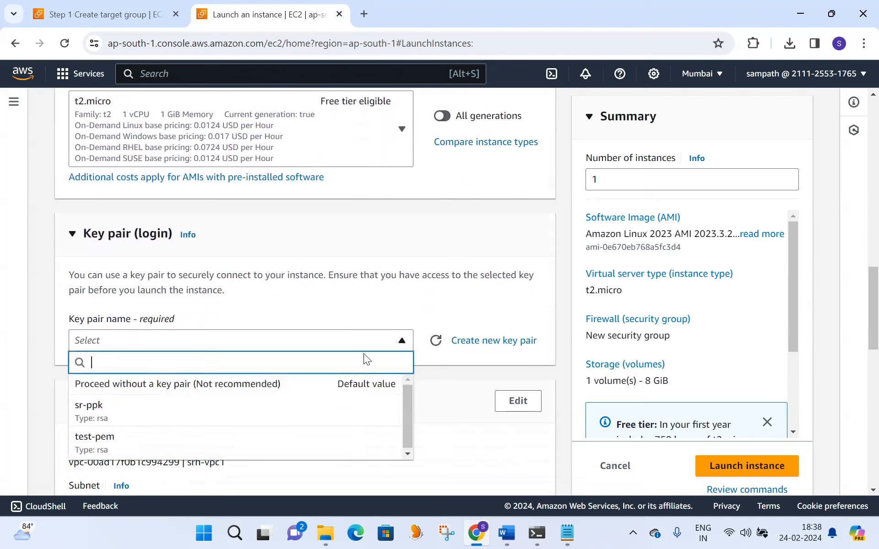
click(145, 415)
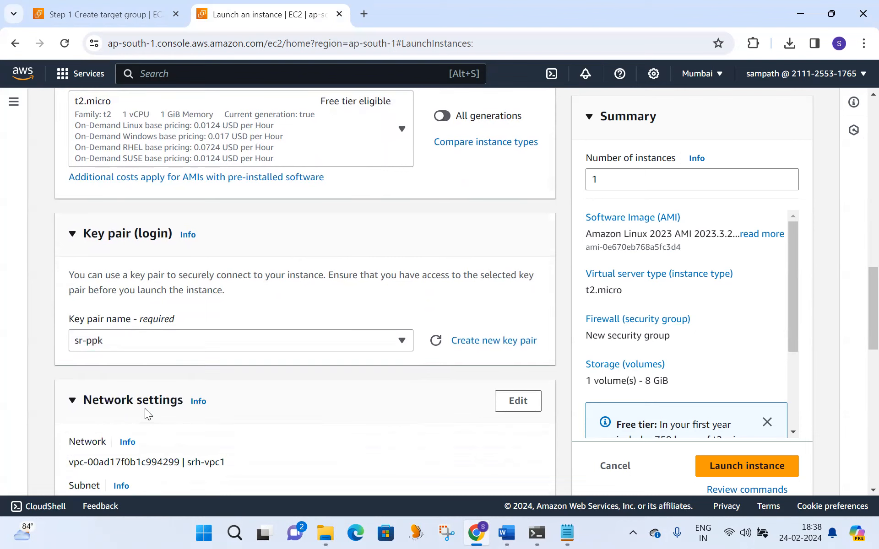
click(487, 344)
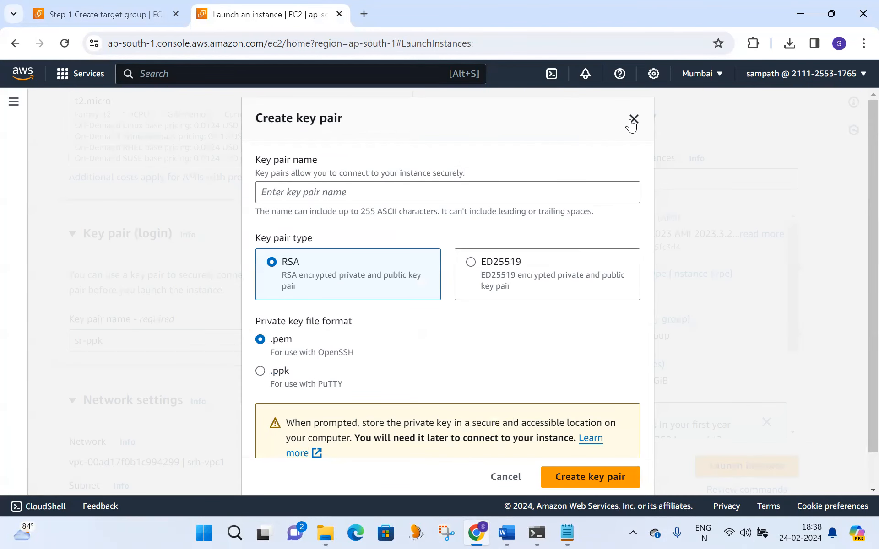
click(857, 259)
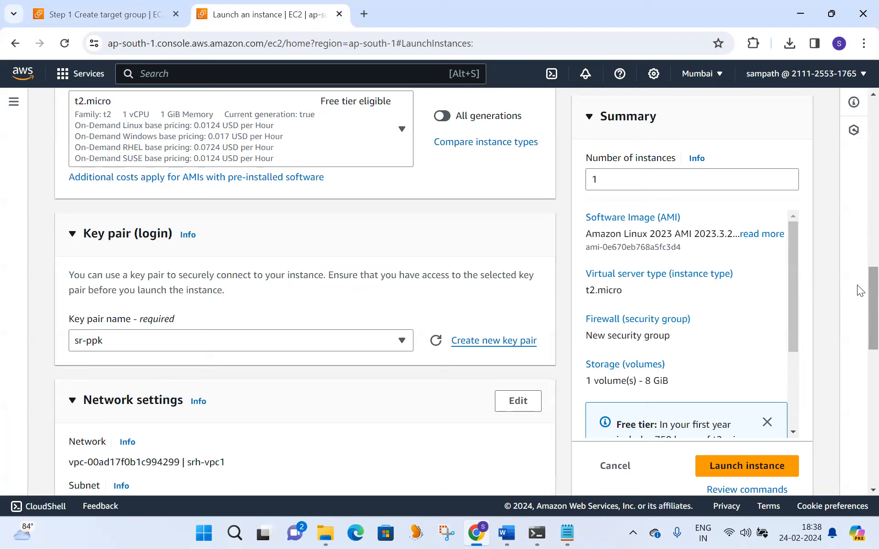
Edit the network settings to use VPC srh-vpc1 and subnet-1, with auto-assign public IP enabled
scroll(859, 330, down, 5)
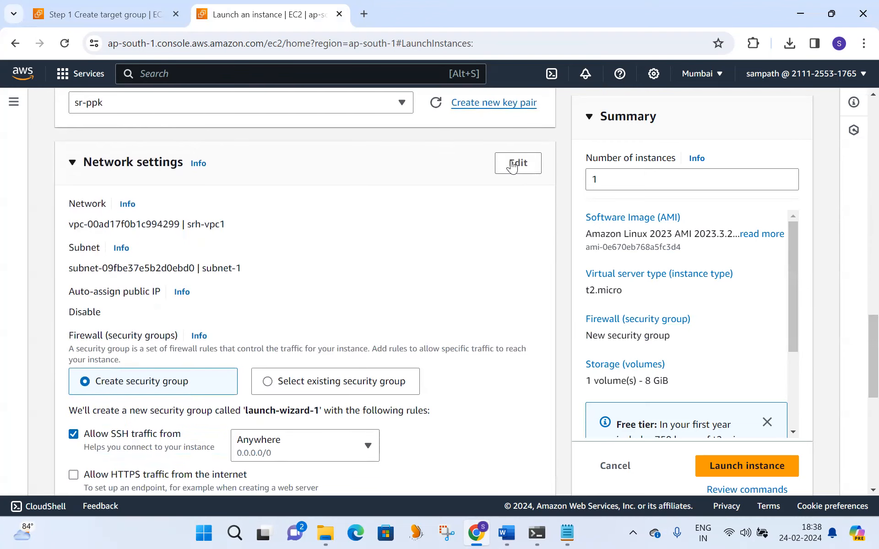
click(192, 236)
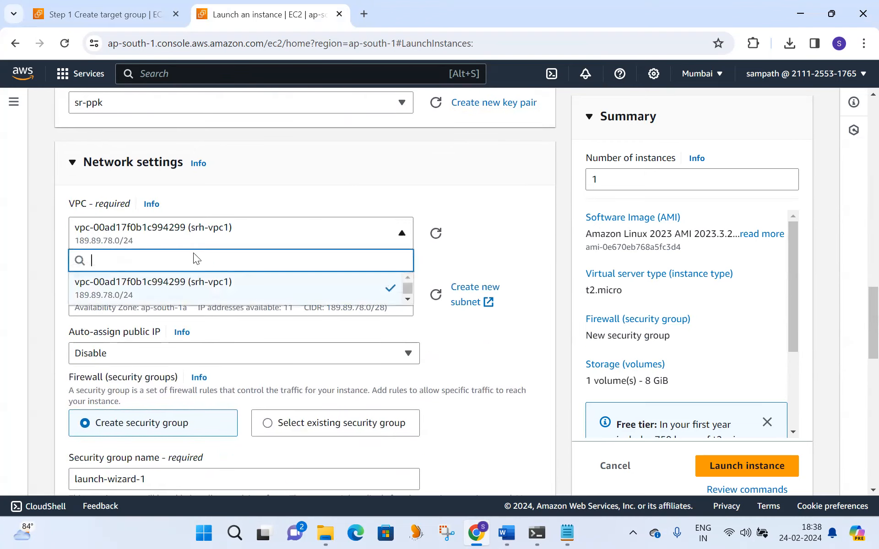
click(196, 287)
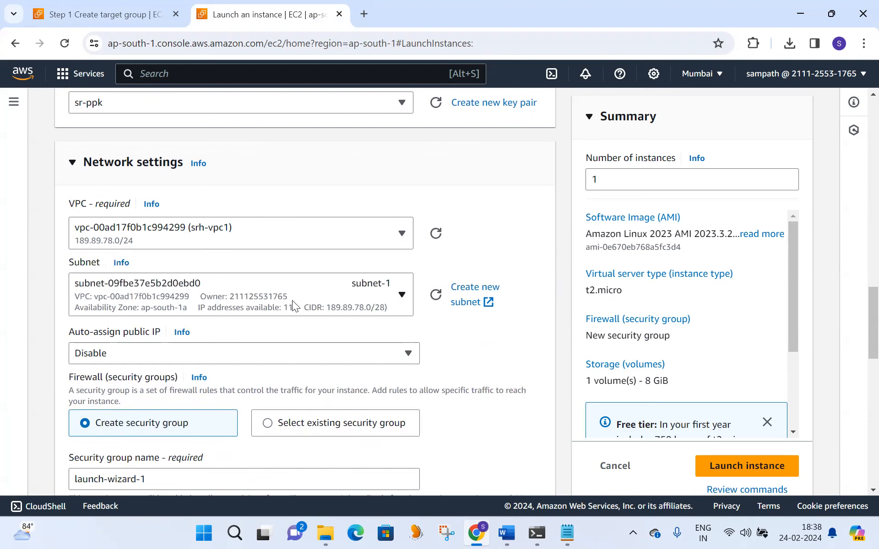
click(293, 300)
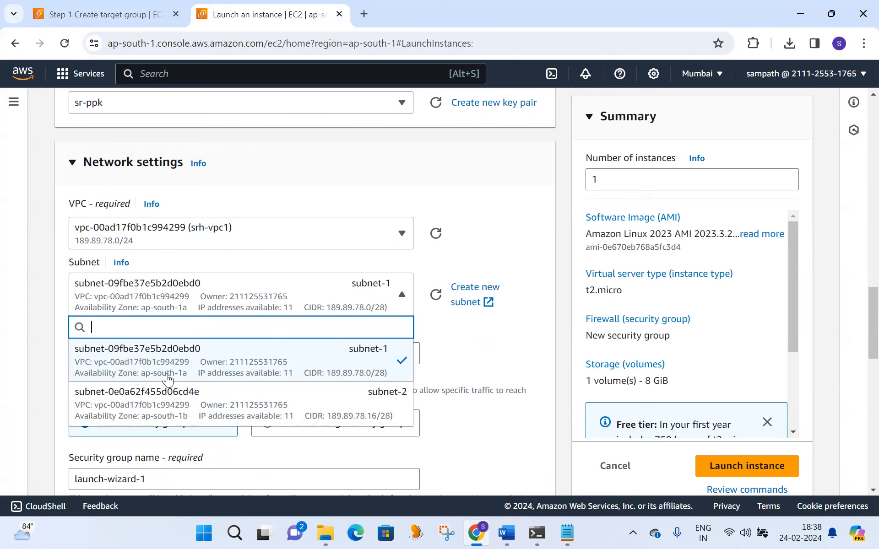
click(227, 363)
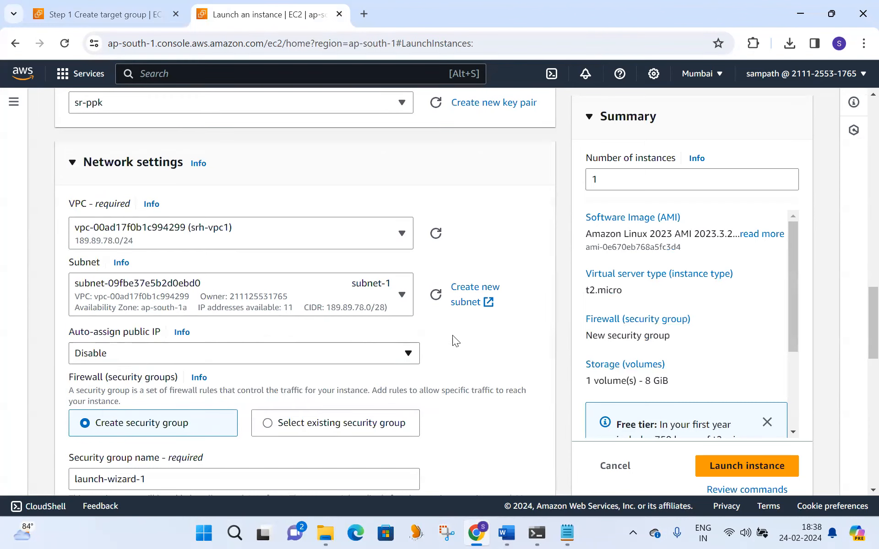
click(408, 353)
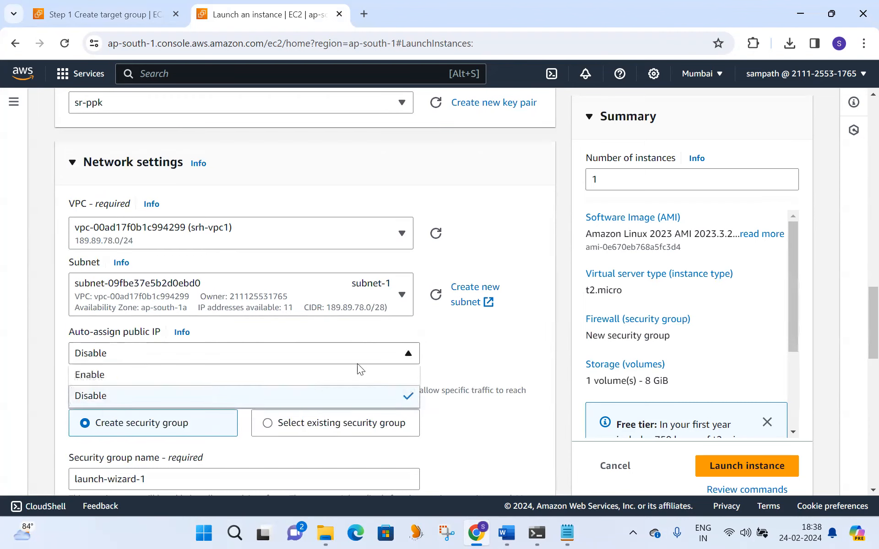
click(222, 376)
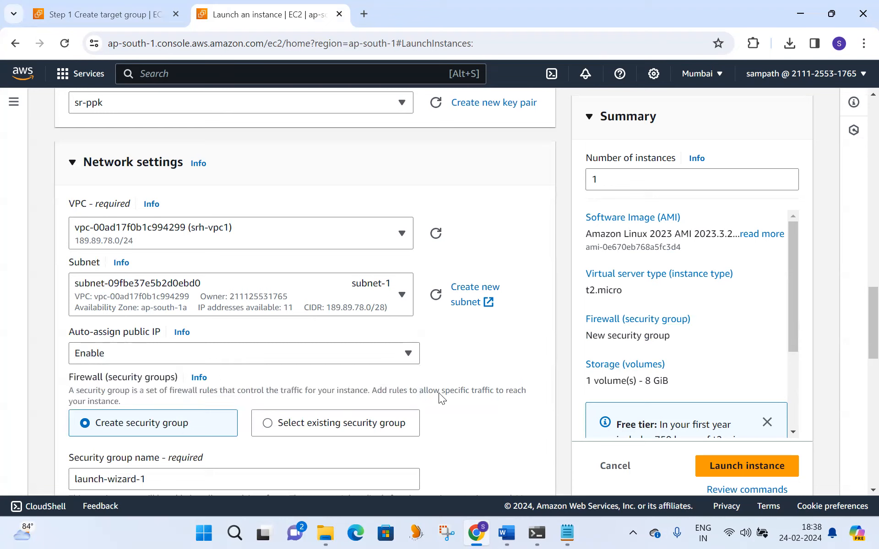
Set the firewall to use an existing security group and choose my-security-group-1
click(268, 423)
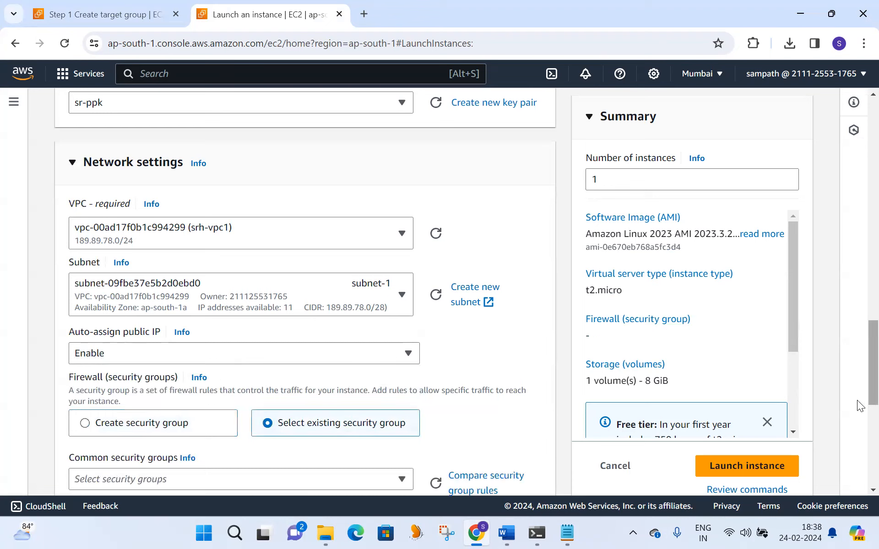
scroll(857, 403, down, 3)
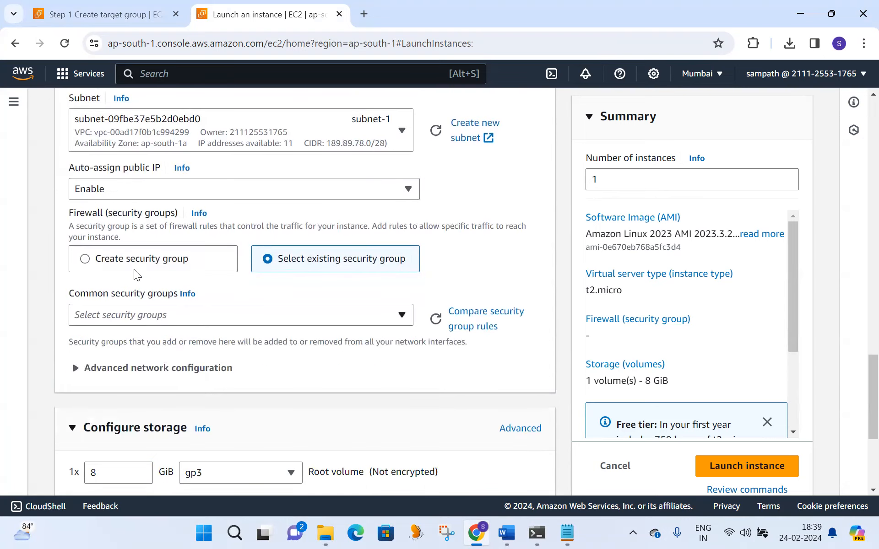
click(86, 259)
click(269, 259)
click(263, 311)
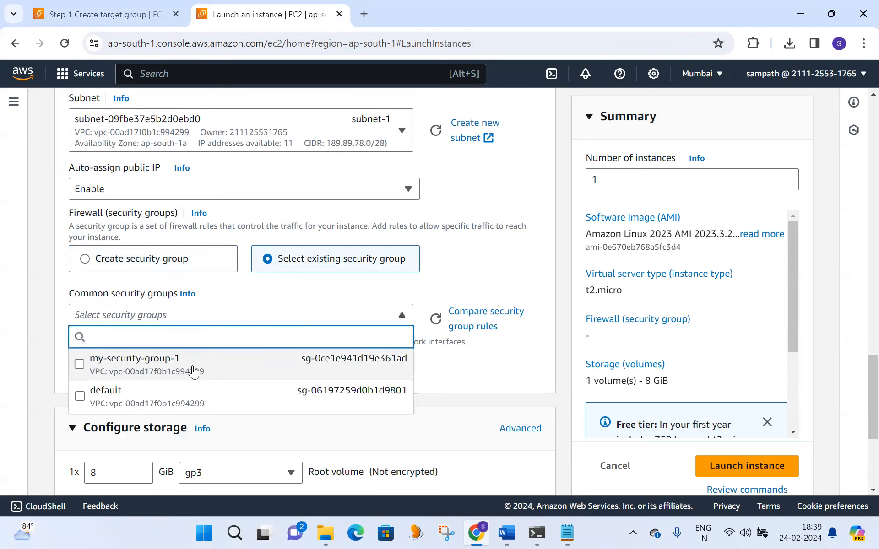
click(190, 366)
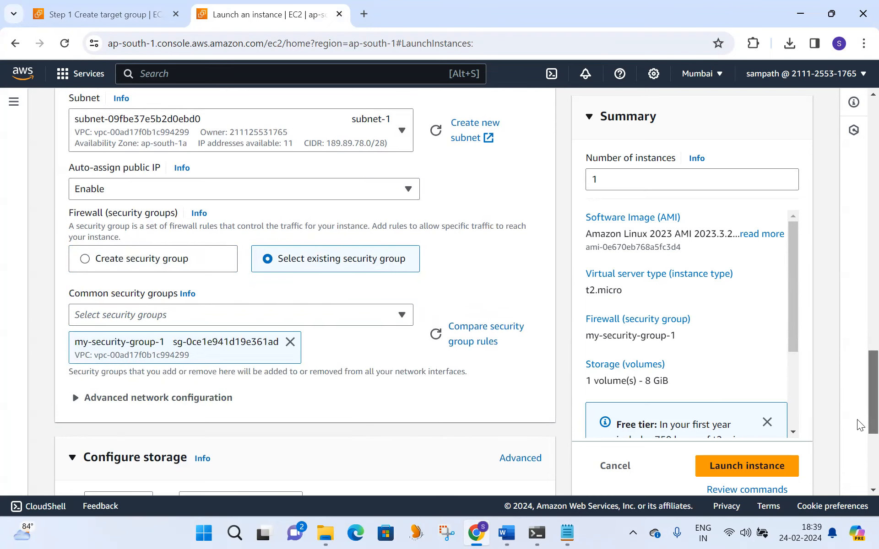
Add the default security group alongside my-security-group-1 for the instance, leaving the advanced network configuration collapsed
scroll(858, 422, down, 3)
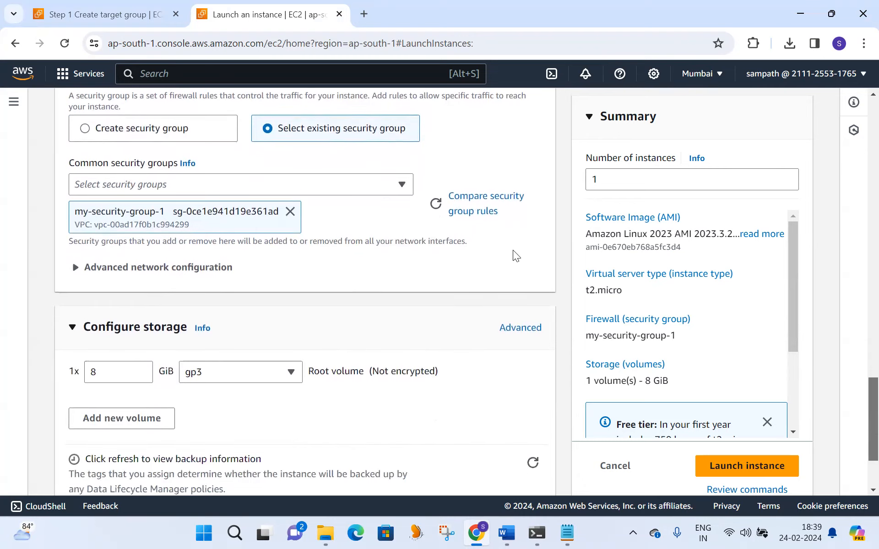
click(392, 184)
click(131, 266)
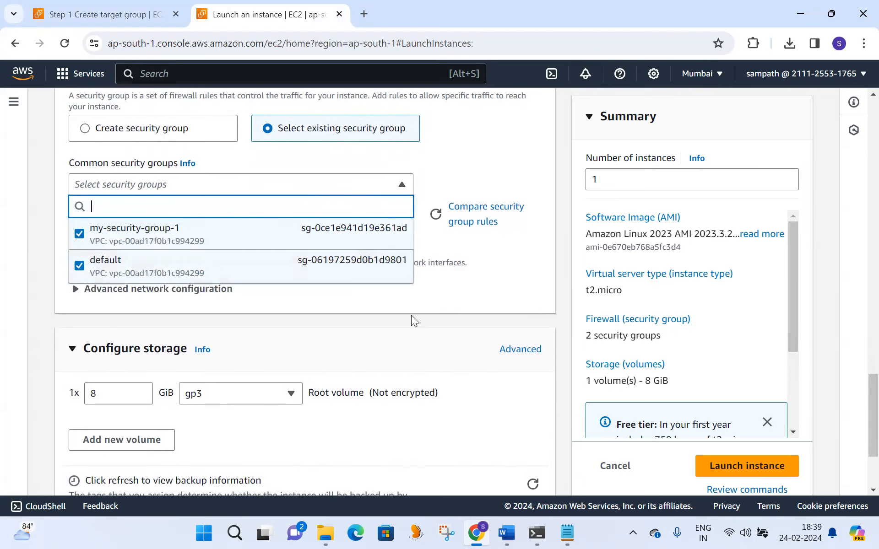
click(441, 295)
click(442, 295)
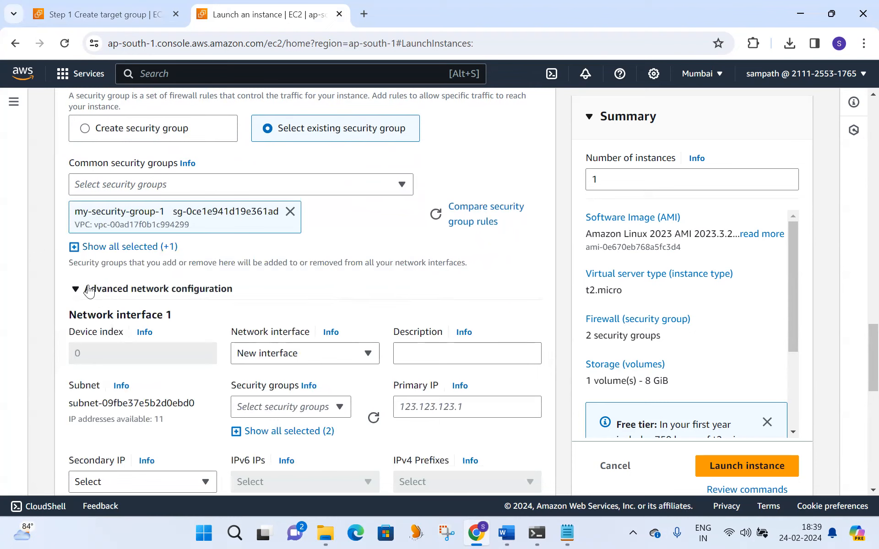
click(75, 290)
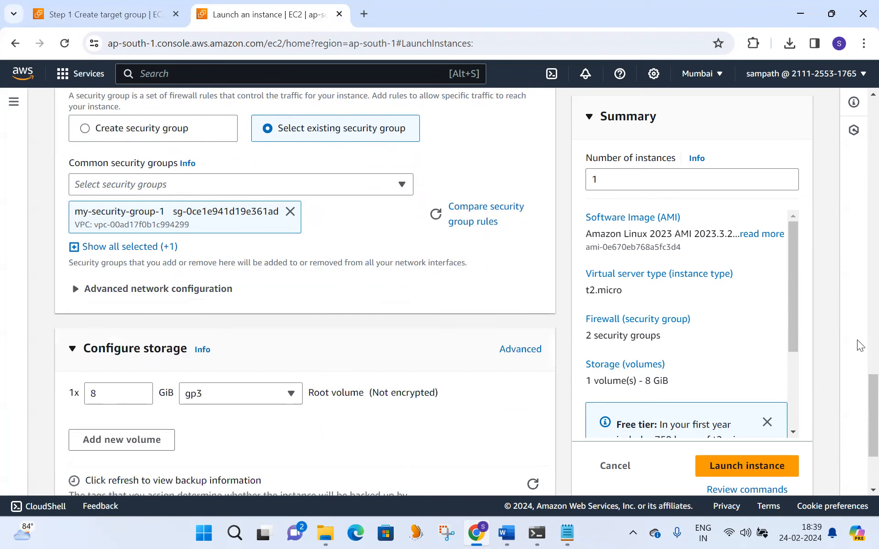
Check the ec2-test1 Apache install script in Notepad, then return to the EC2 launch page and paste it into the advanced user data
click(579, 532)
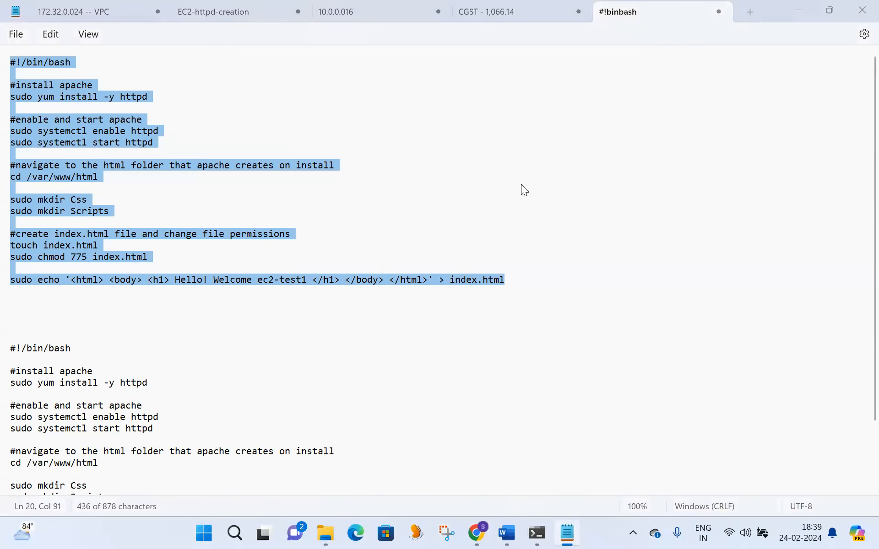
key(alt+Tab)
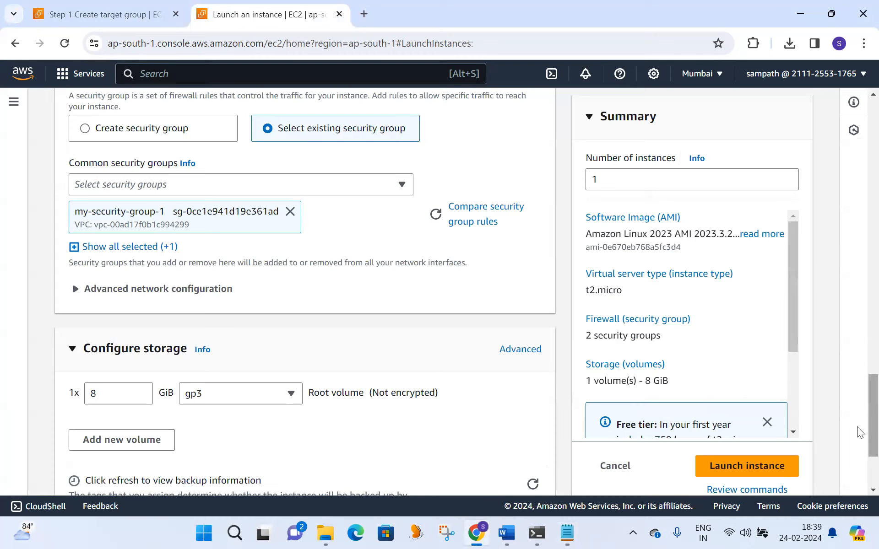
scroll(859, 430, down, 3)
click(72, 460)
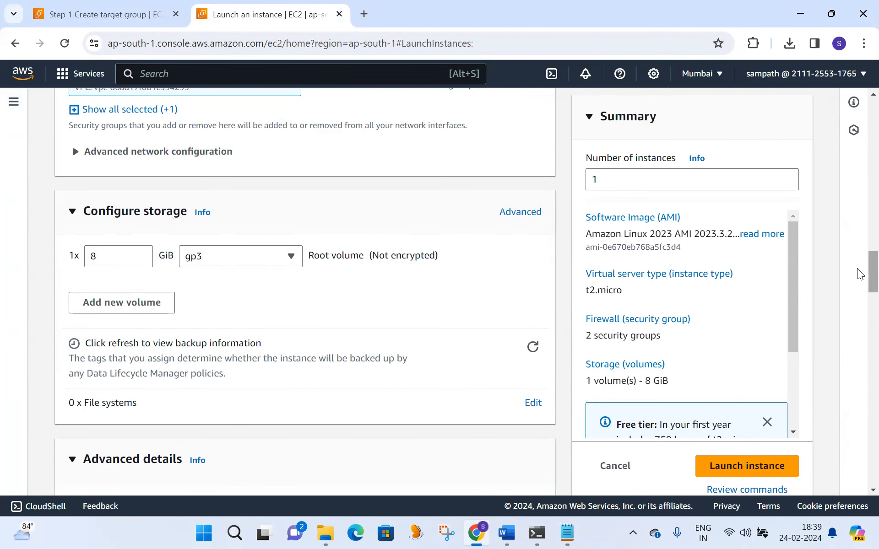
scroll(859, 385, down, 20)
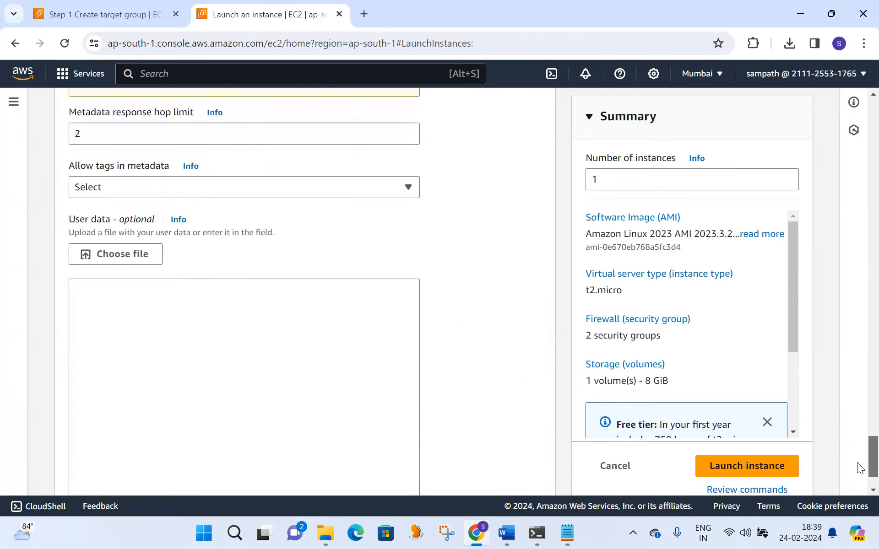
click(203, 236)
key(ctrl+v)
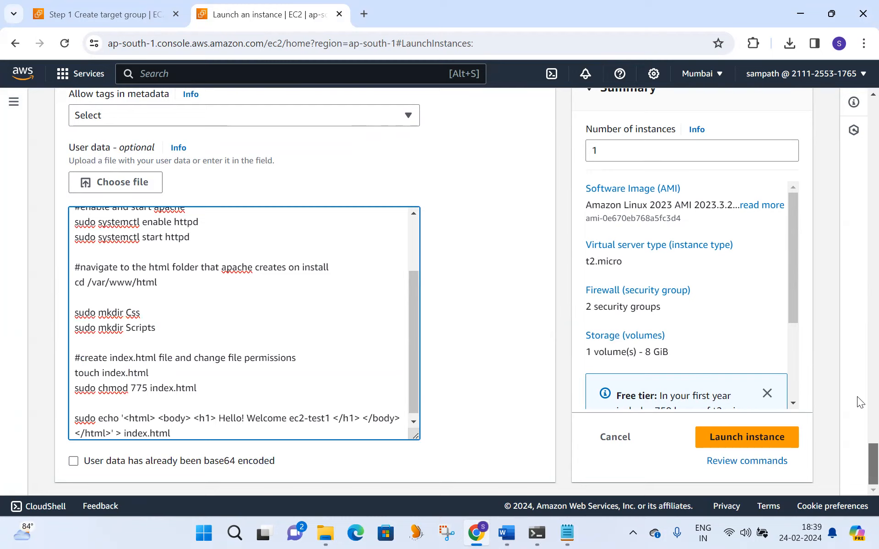
Examine the available options for shutdown behavior, termination protection and stop protection without changing them
scroll(857, 379, up, 10)
scroll(857, 339, up, 10)
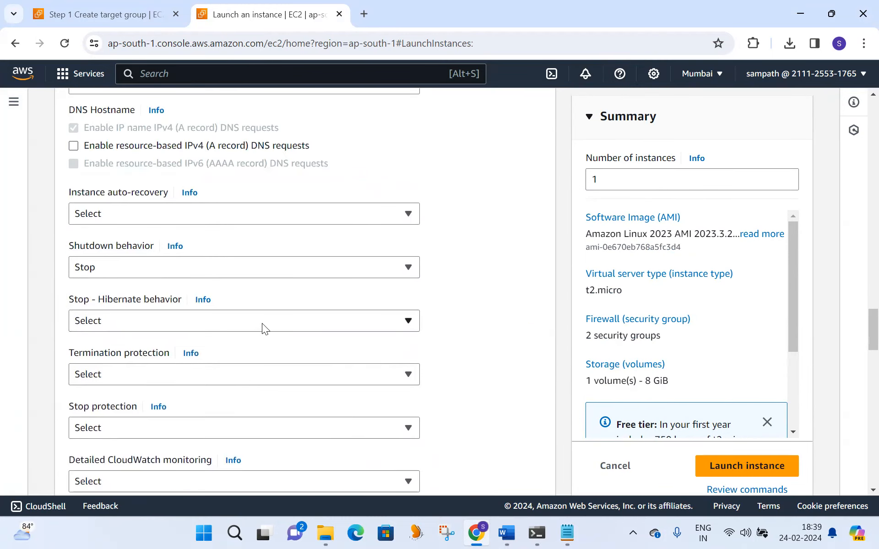
click(185, 270)
click(185, 270)
click(215, 372)
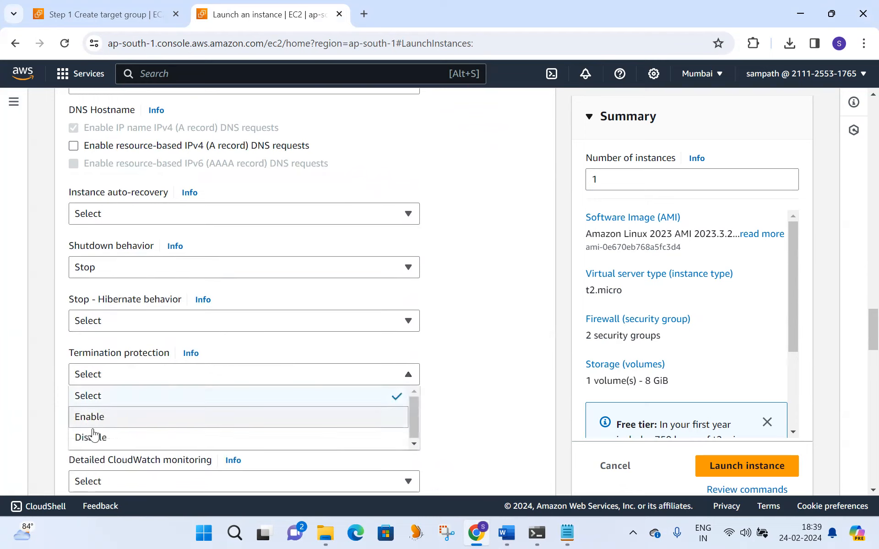
click(495, 399)
click(408, 380)
click(469, 389)
click(406, 428)
click(407, 427)
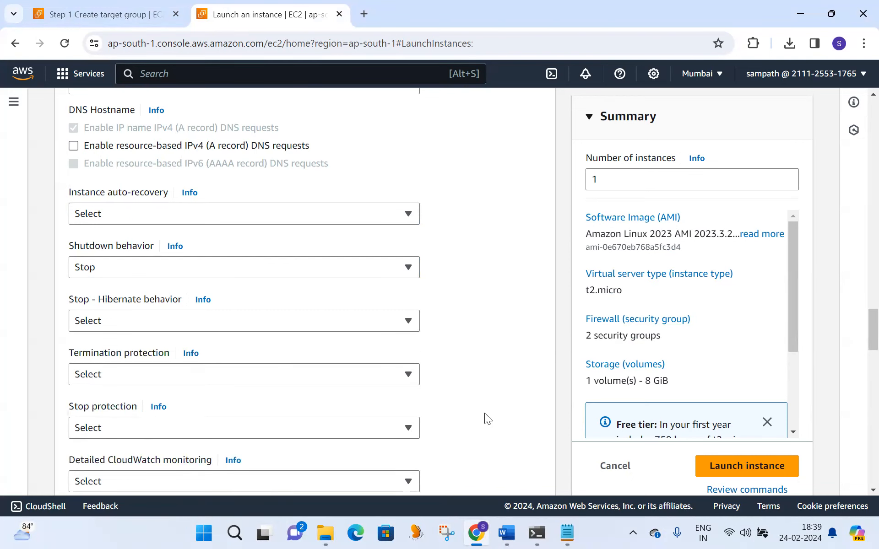
Review the pasted user data script and launch the my-test11111 instance
drag(857, 347, 861, 476)
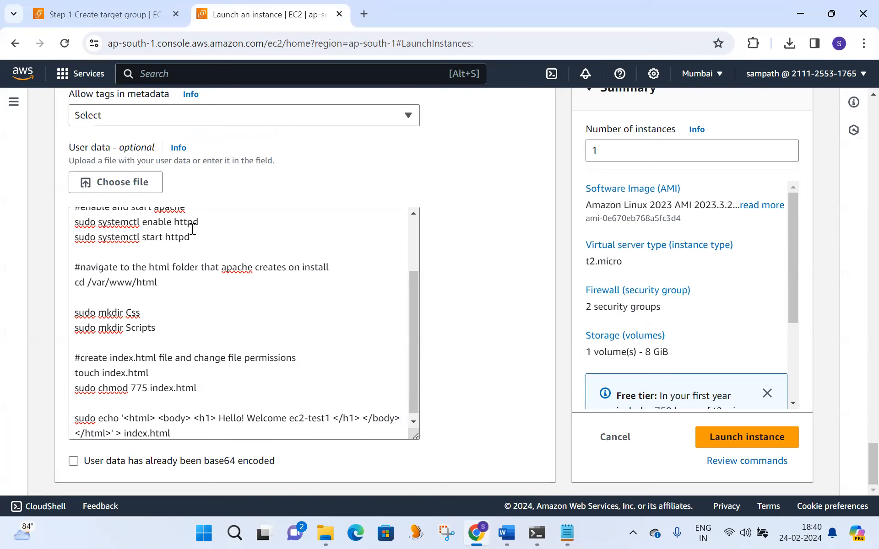
drag(415, 355, 412, 309)
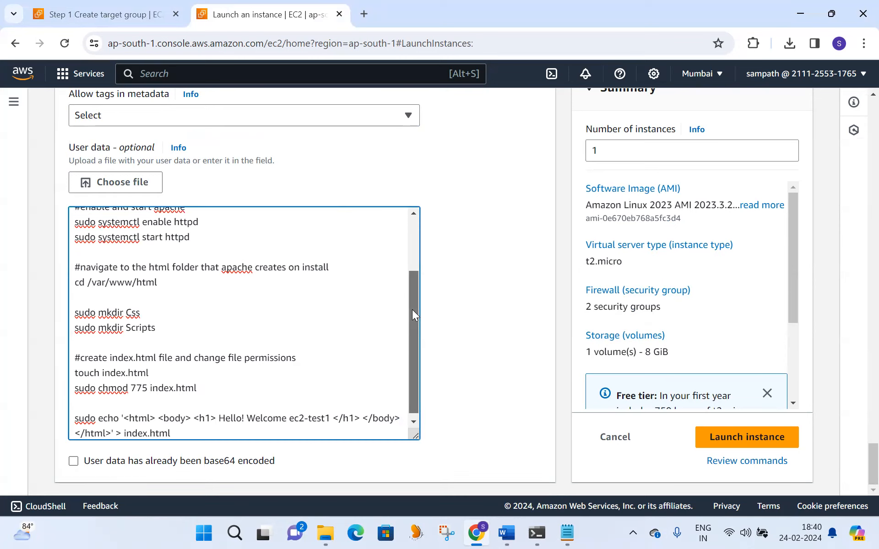
click(764, 436)
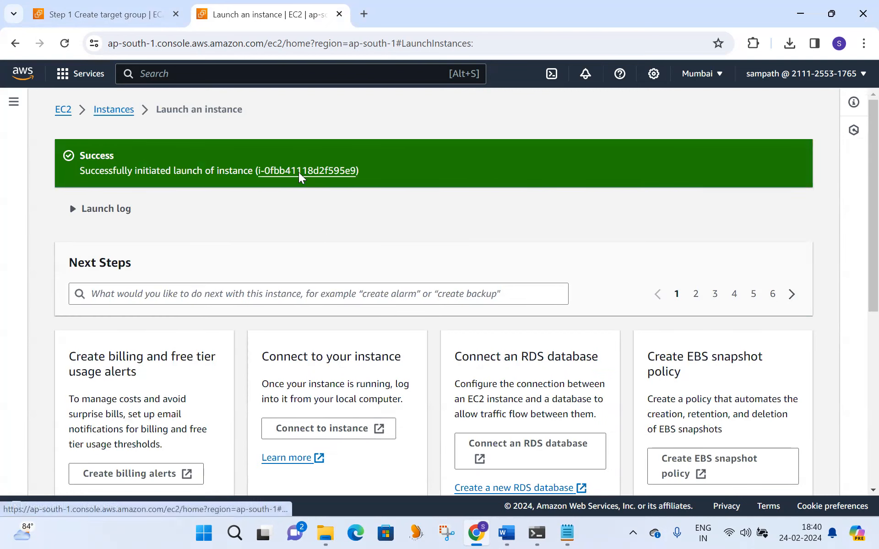
Open the newly launched instance in the instances list and refresh the list to check its state
click(299, 171)
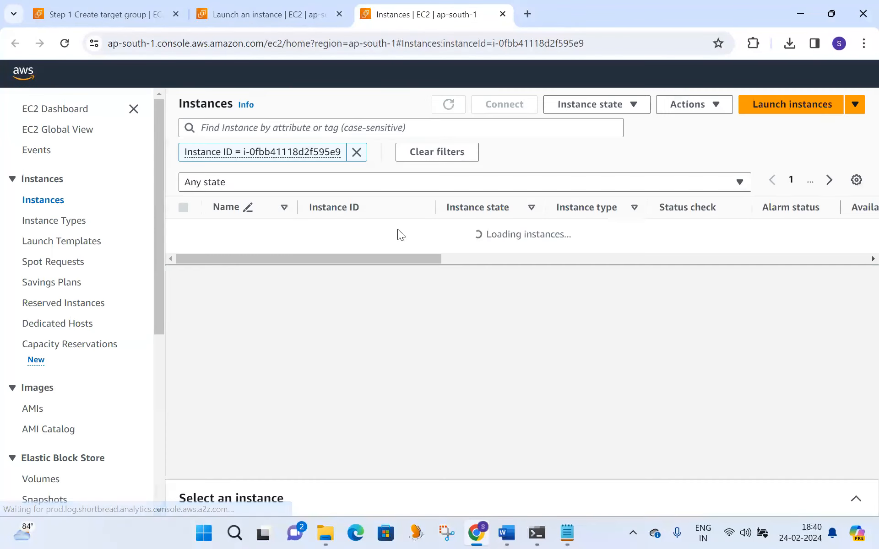
click(422, 106)
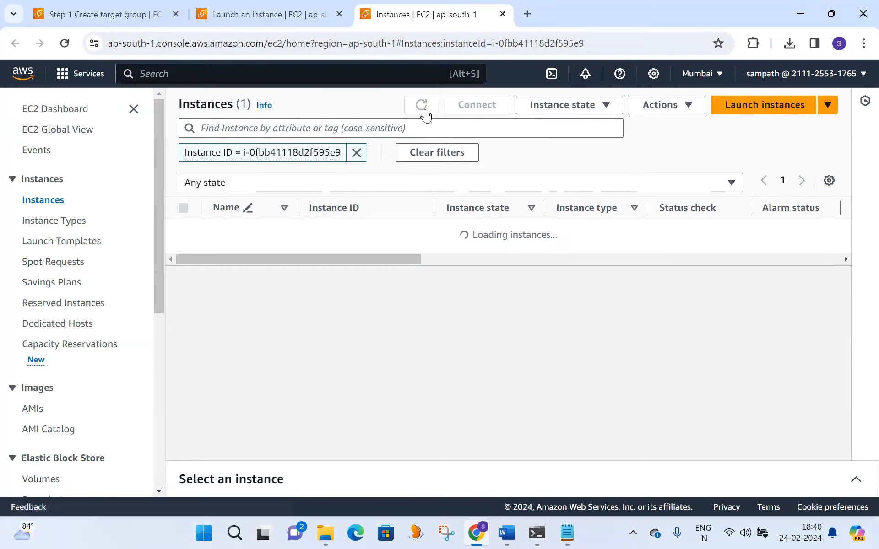
click(424, 109)
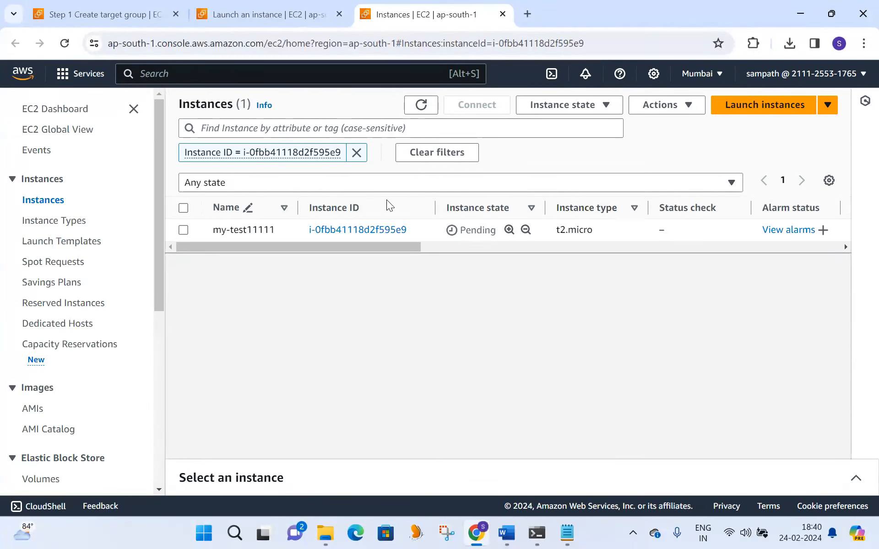
Return to the EC2 dashboard, start launching another instance and name it my-test22222
click(246, 17)
click(65, 110)
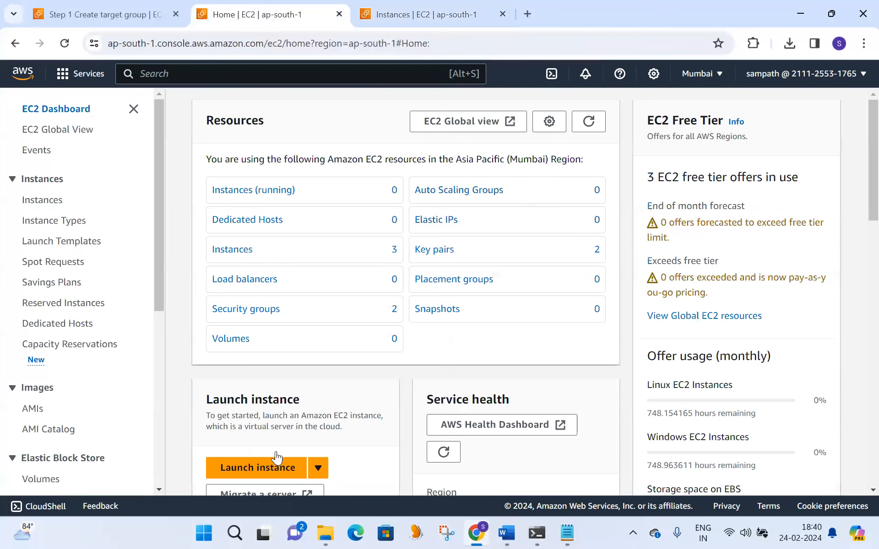
click(260, 468)
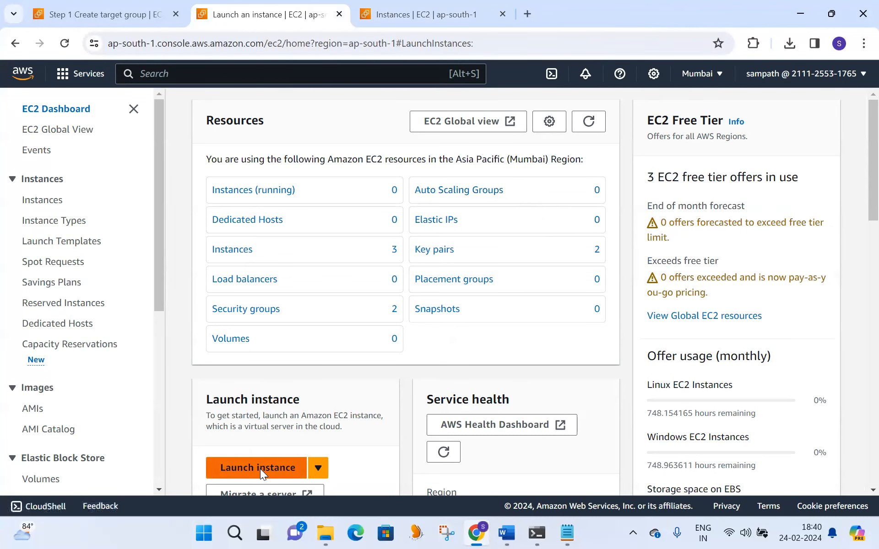
click(255, 294)
text(my-test22222)
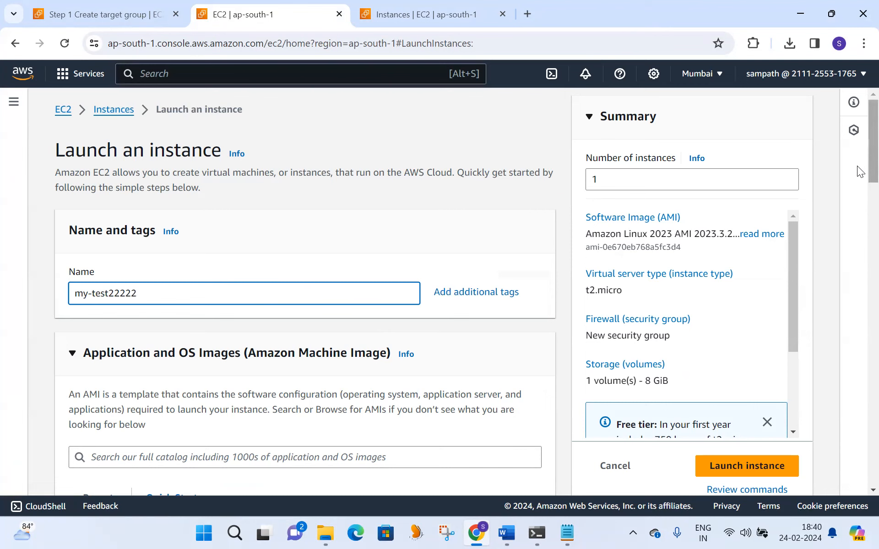
Keep the default Amazon Linux image and t2.micro type, and choose the sr-ppk key pair for login
scroll(858, 211, down, 5)
scroll(859, 228, down, 3)
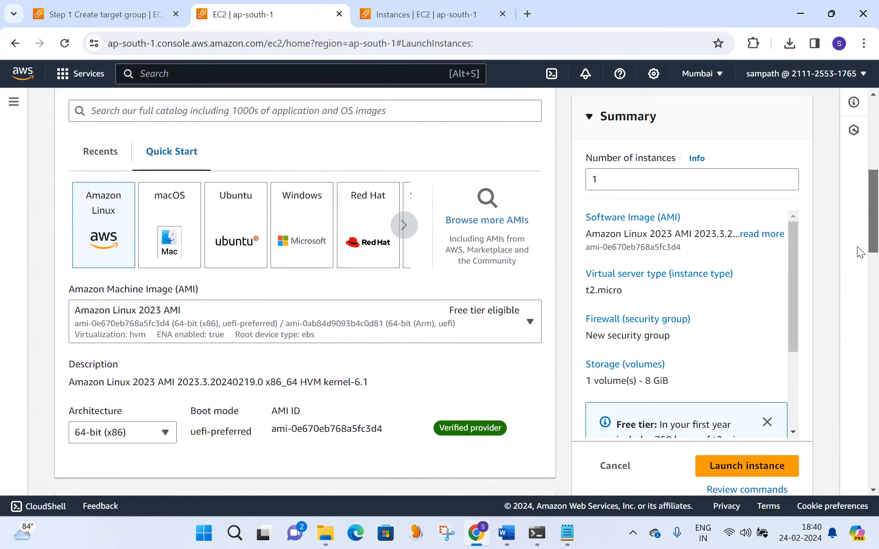
scroll(858, 245, down, 2)
scroll(860, 274, down, 4)
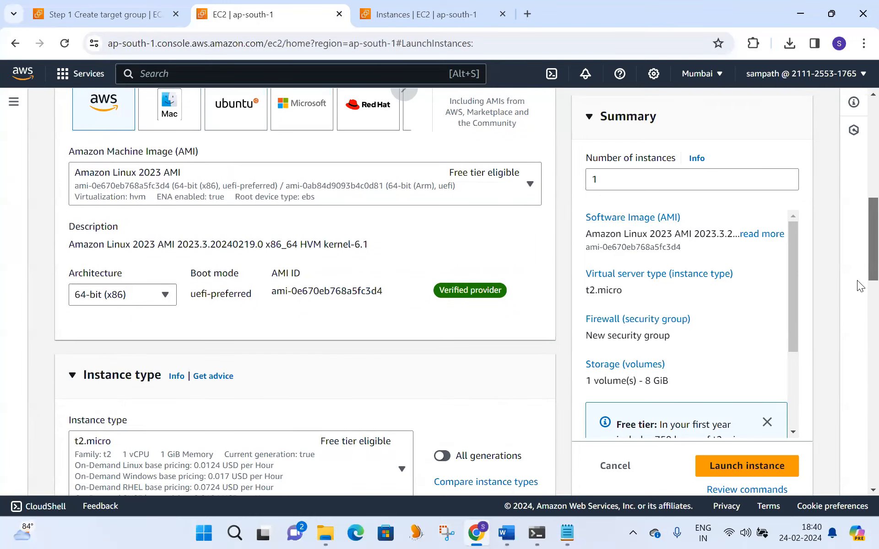
scroll(859, 325, down, 6)
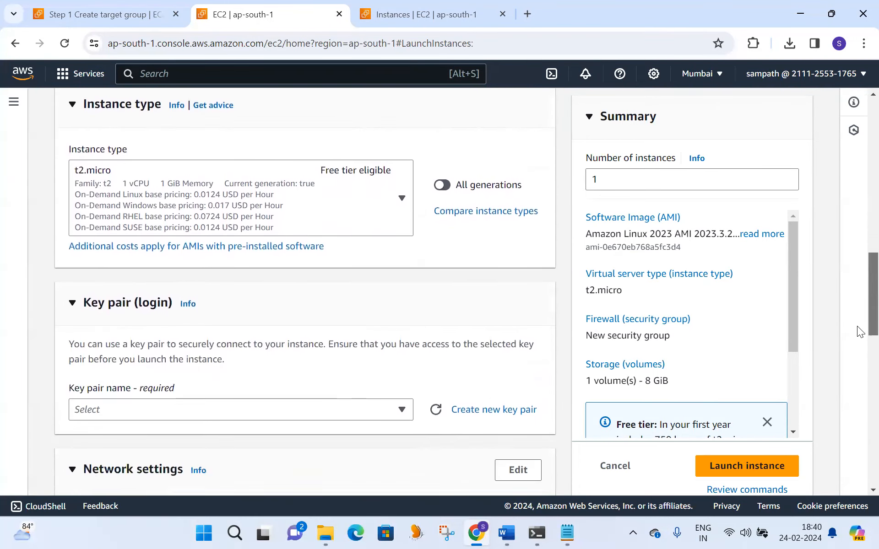
click(404, 235)
click(156, 301)
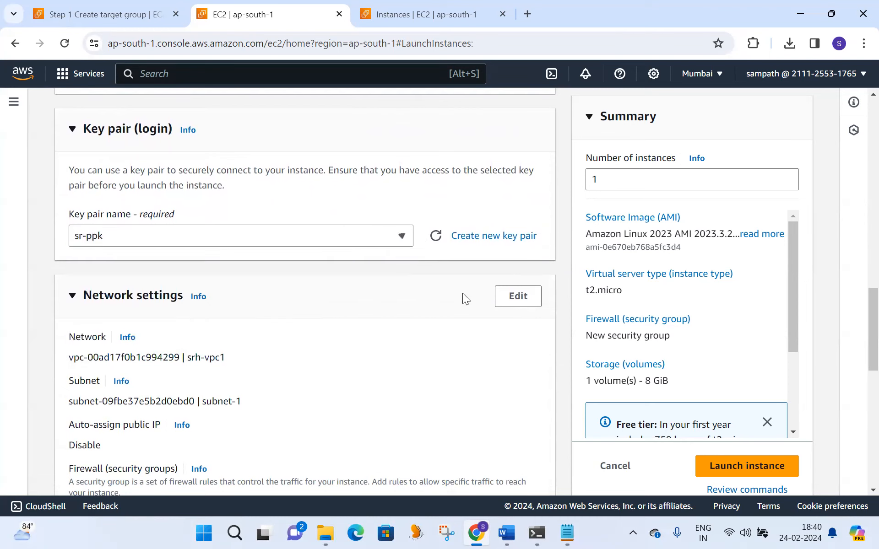
Edit the network settings to use subnet-2 in srh-vpc1 with auto-assign public IP enabled
click(517, 296)
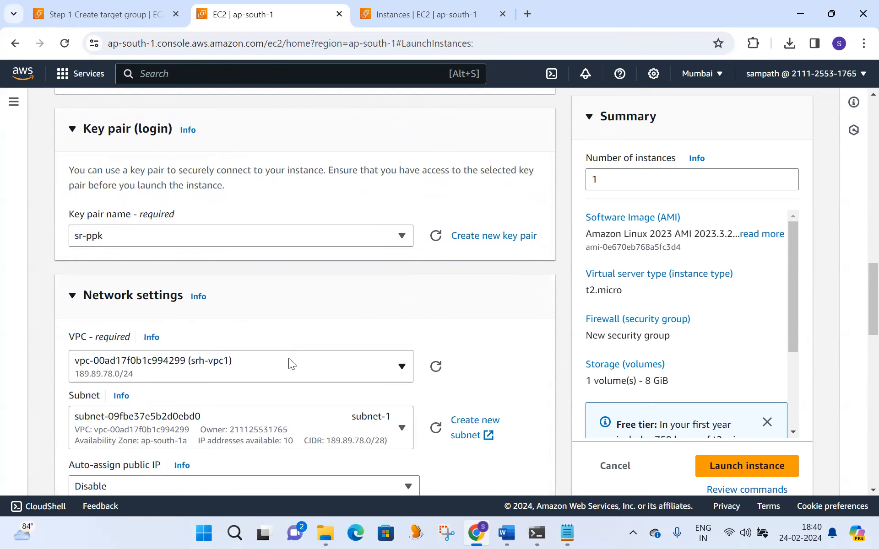
click(333, 416)
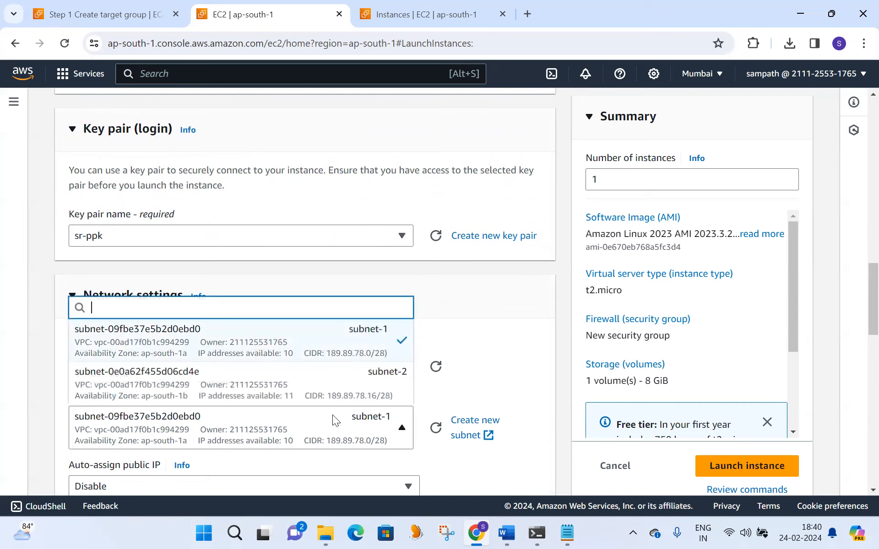
click(182, 390)
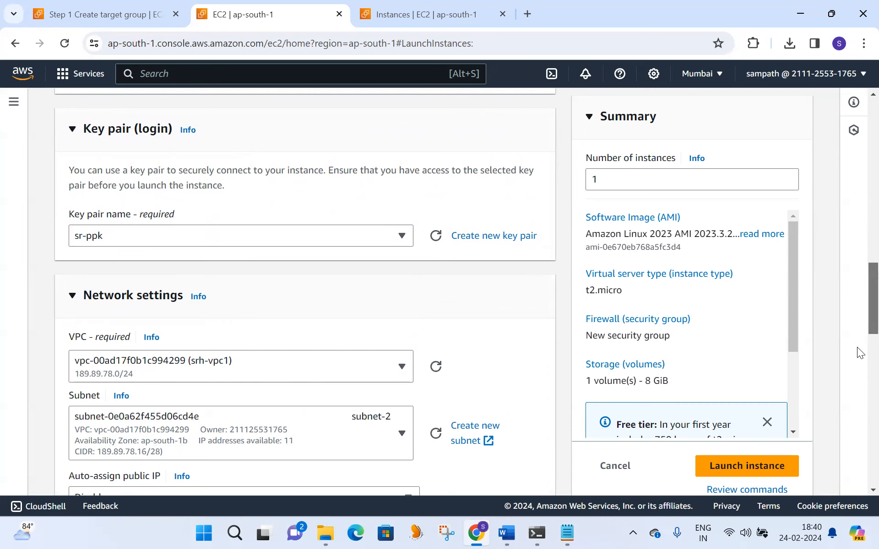
scroll(857, 347, down, 5)
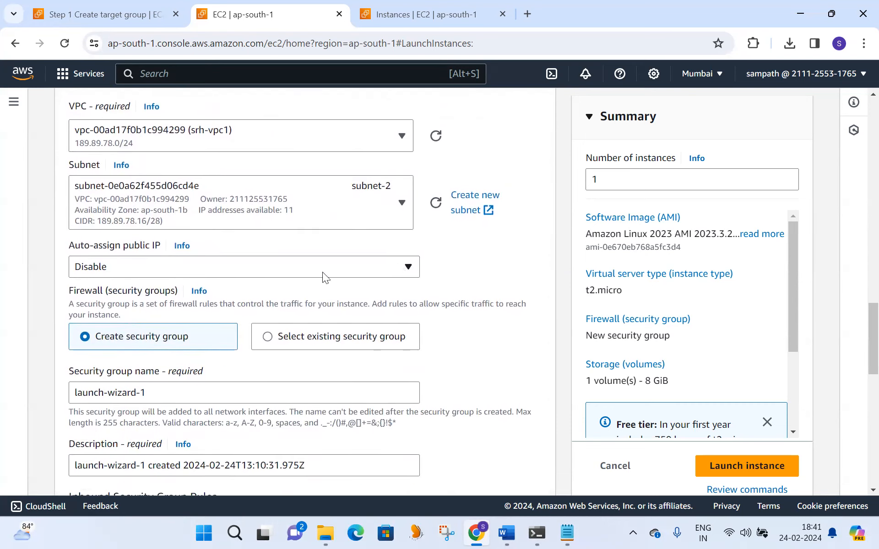
click(322, 272)
click(242, 287)
Set the firewall to use existing security groups and choose both my-security-group-1 and default
click(268, 337)
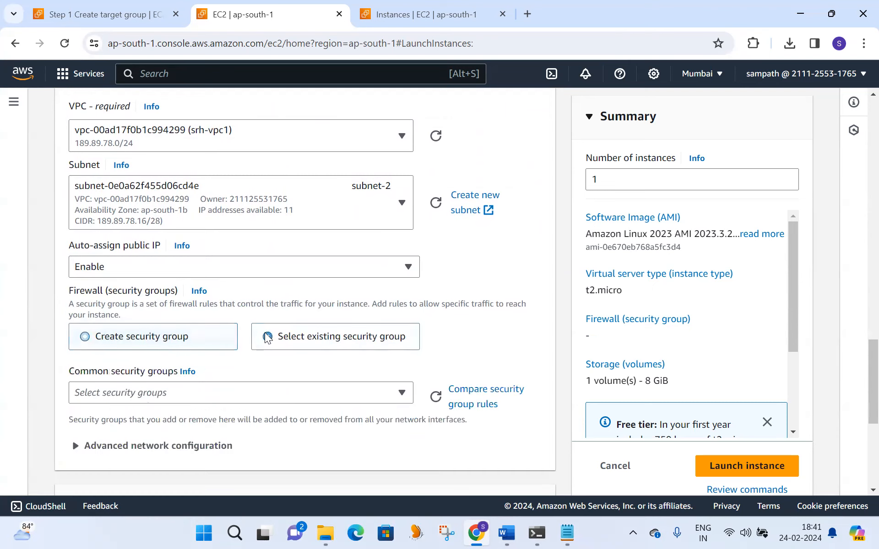
click(392, 399)
click(202, 438)
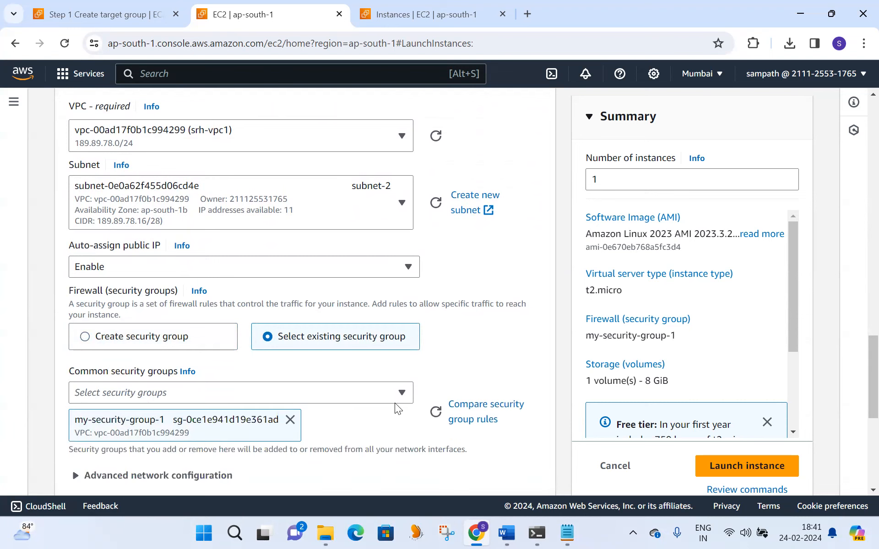
click(401, 394)
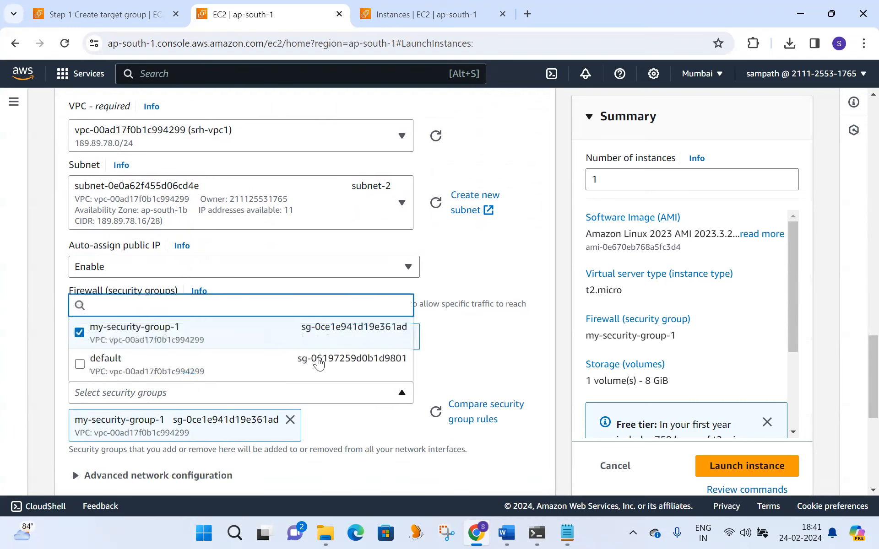
click(328, 362)
click(501, 354)
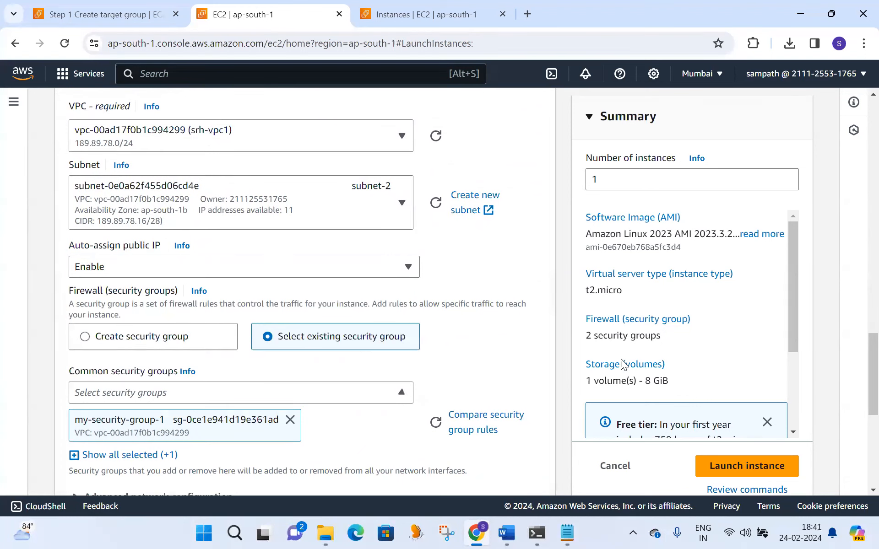
Expand the advanced details and paste the copied Apache installation script from Notepad into the instance's user data
scroll(858, 416, down, 2)
scroll(860, 425, down, 6)
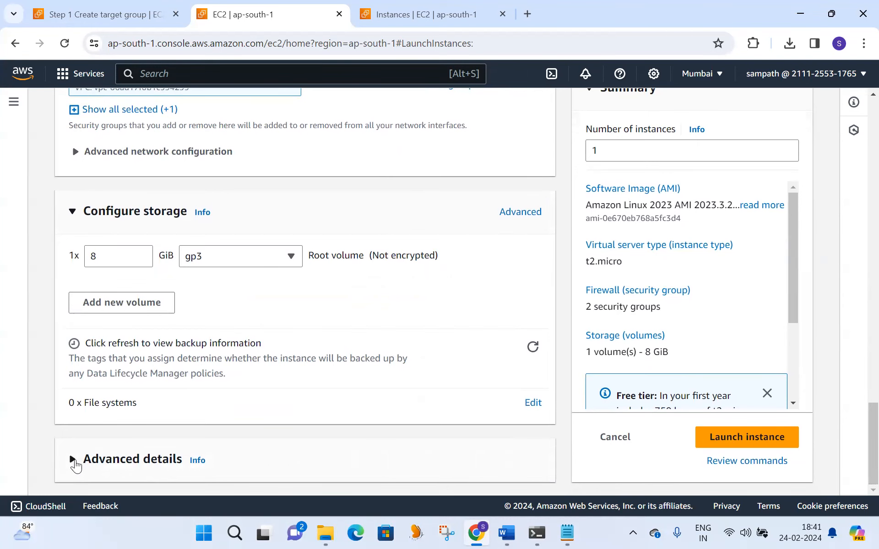
click(74, 459)
click(567, 532)
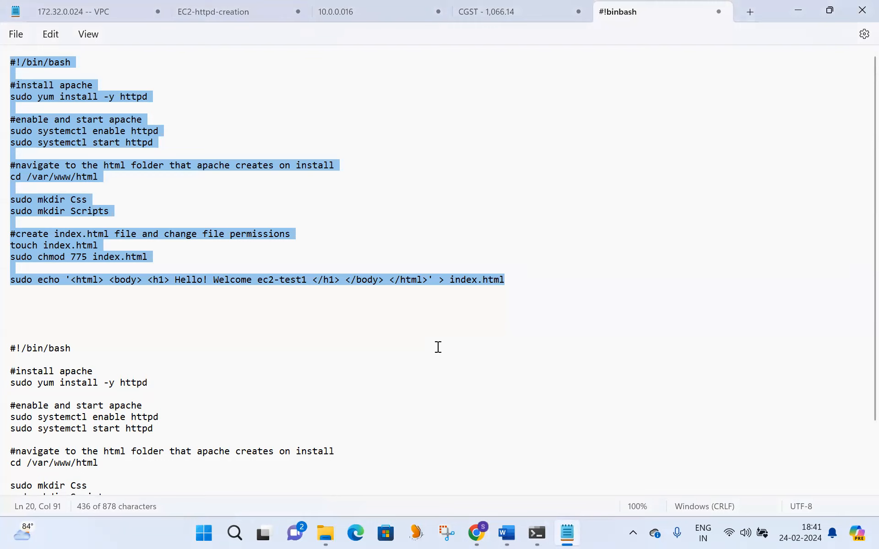
key(alt+Tab)
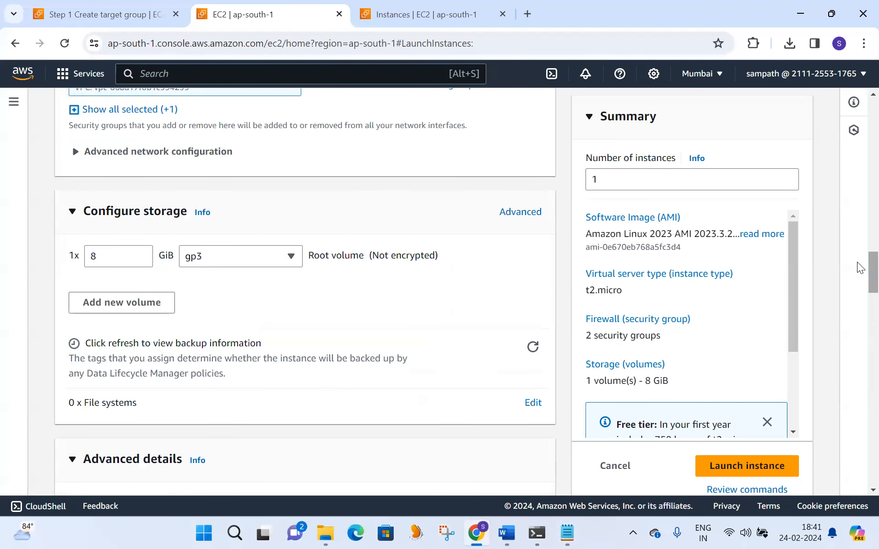
scroll(860, 427, down, 15)
click(158, 278)
key(ctrl+v)
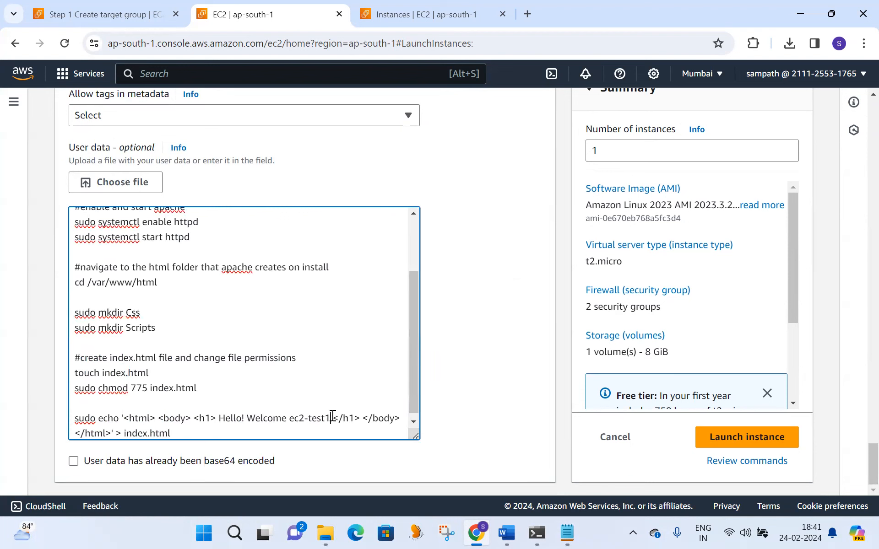
Change the welcome heading in the user data script to ec2-test22222222 and launch the instance
click(333, 418)
key(BackSpace)
text(22222222)
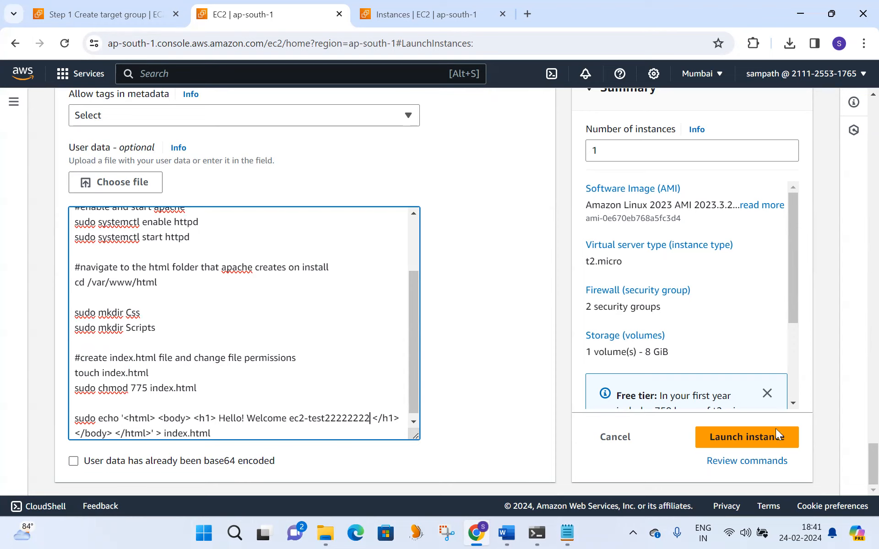
click(736, 437)
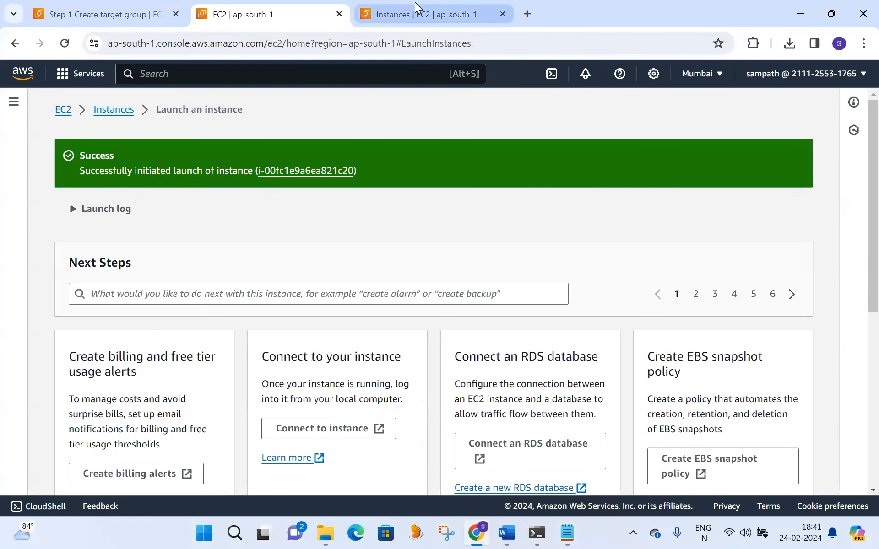
Connect to my-test11111 through EC2 Instance Connect and check for Apache processes with ps -ef | grep httpd
click(417, 10)
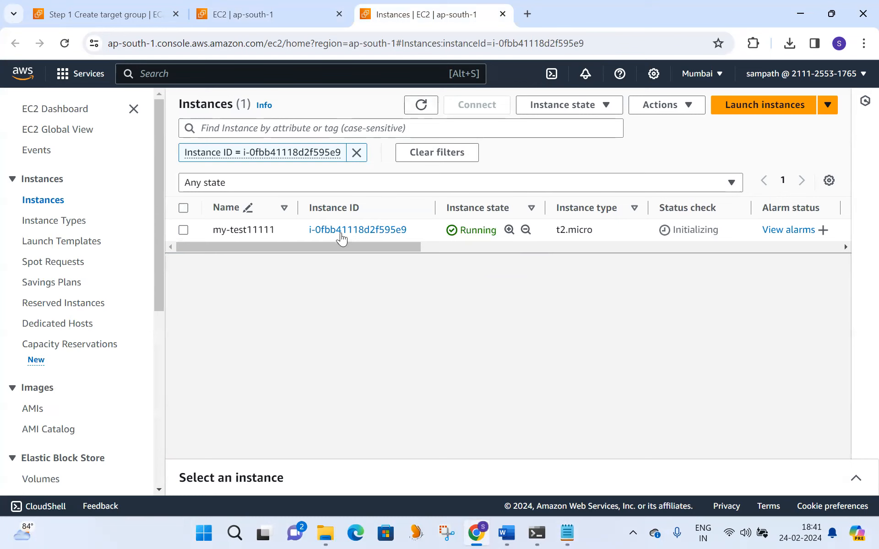
click(341, 230)
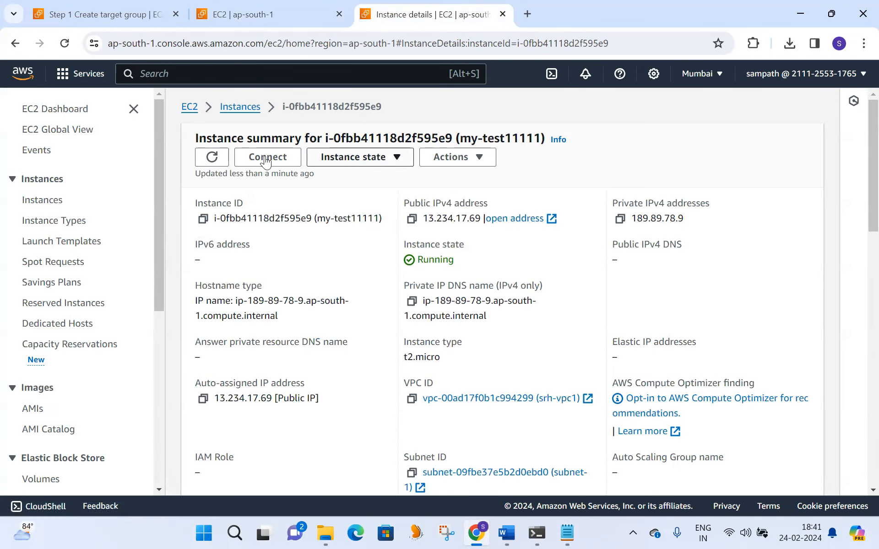
click(265, 159)
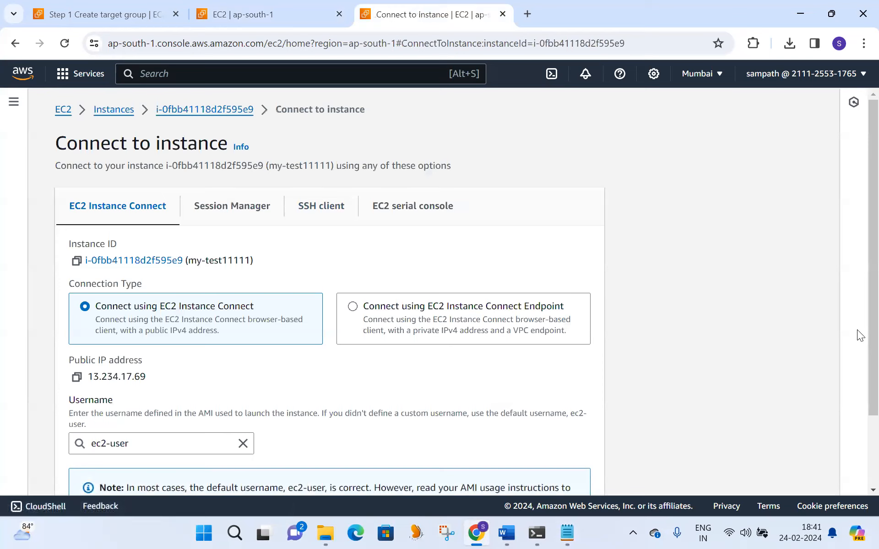
scroll(857, 469, down, 2)
click(569, 480)
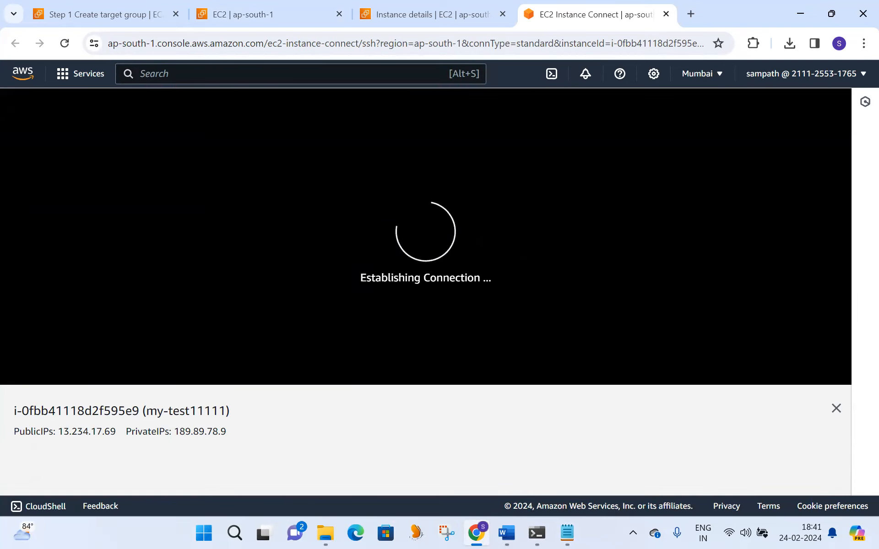
text(ps -ef | grep httpd)
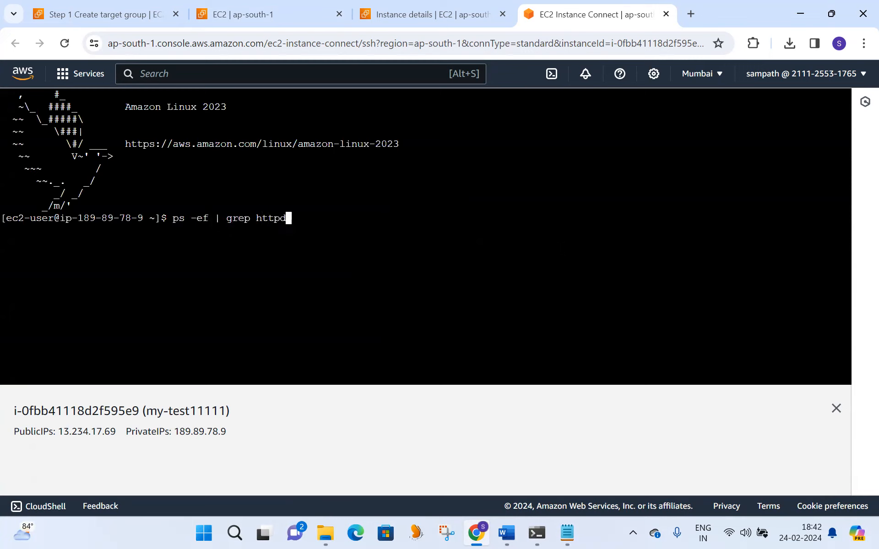
key(Return)
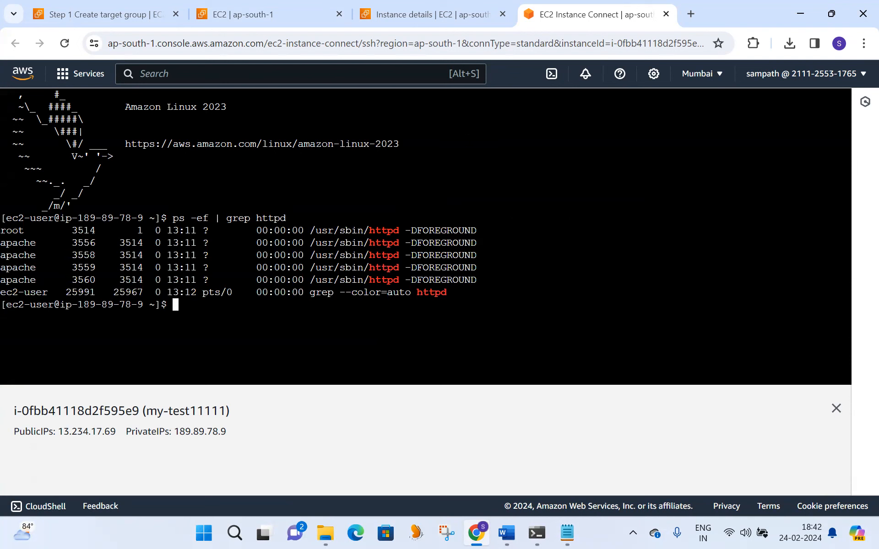
Copy the public IPv4 address of my-test11111 and load it in a new browser tab
click(418, 18)
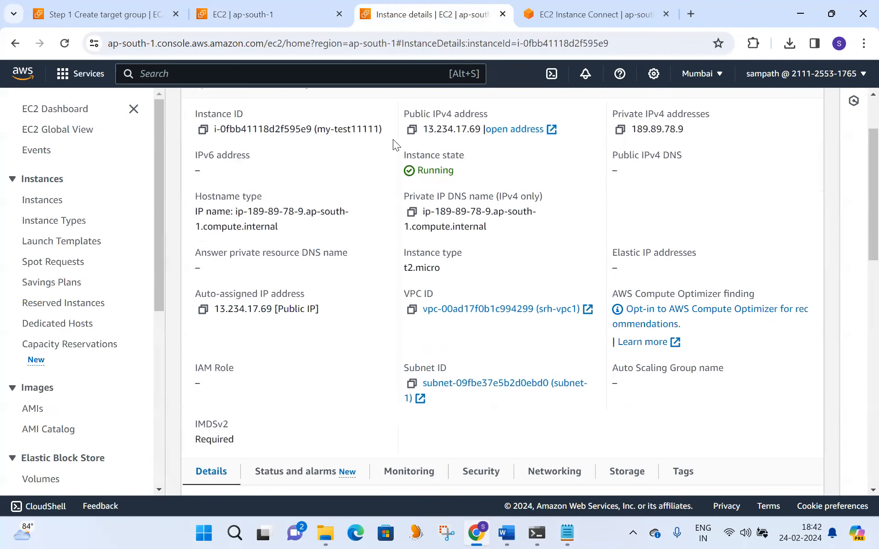
click(412, 130)
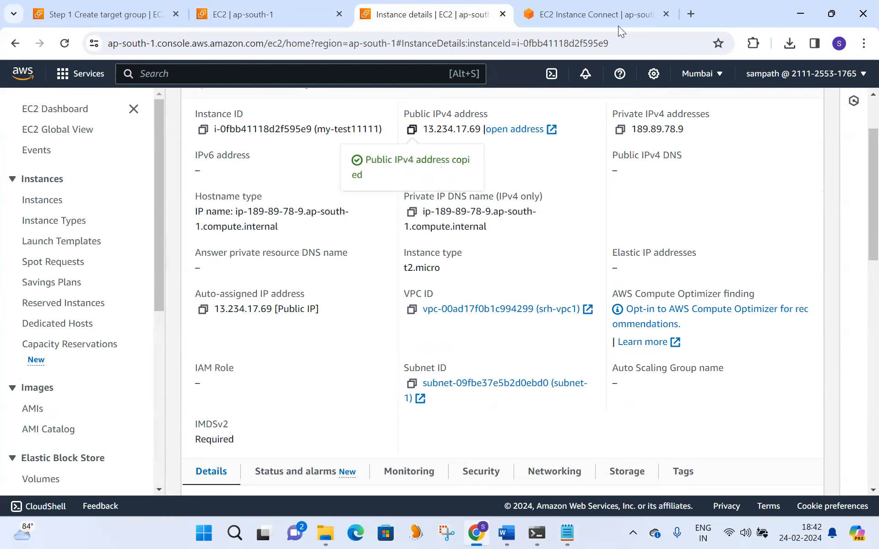
click(590, 14)
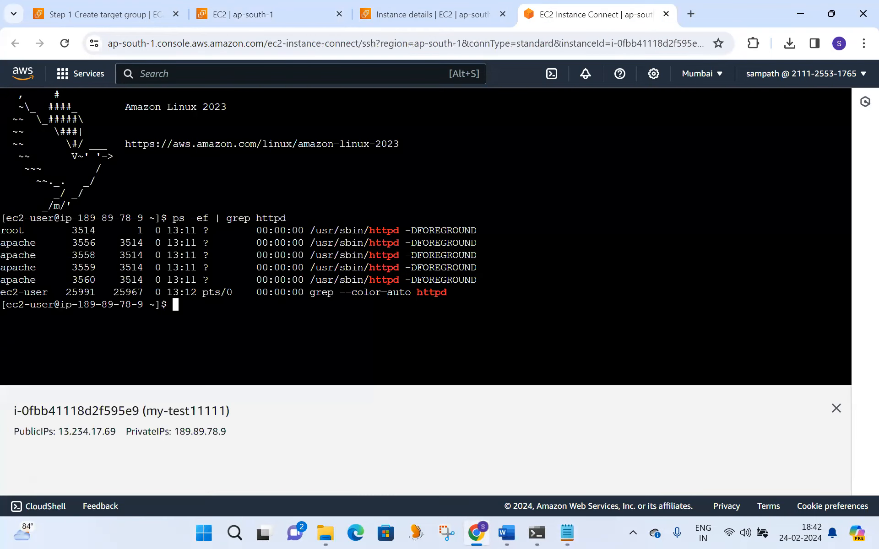
click(692, 14)
key(ctrl+v)
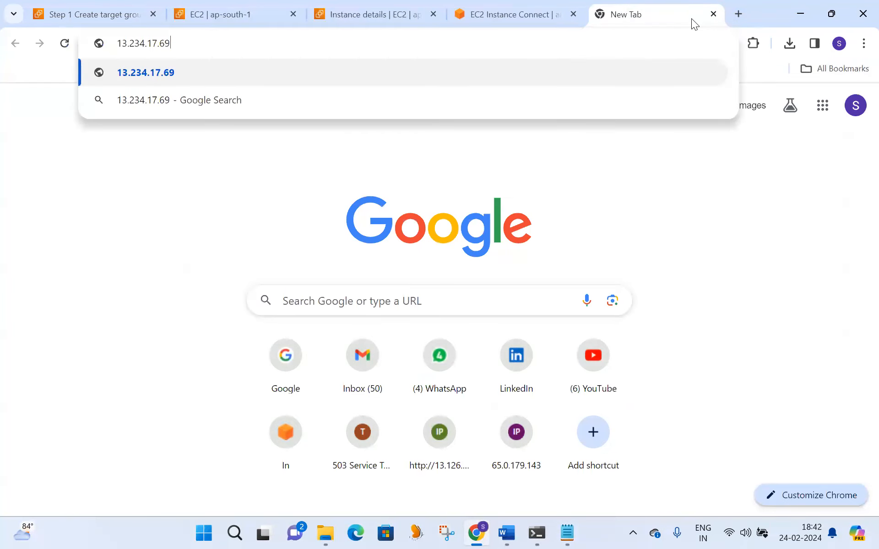
key(Return)
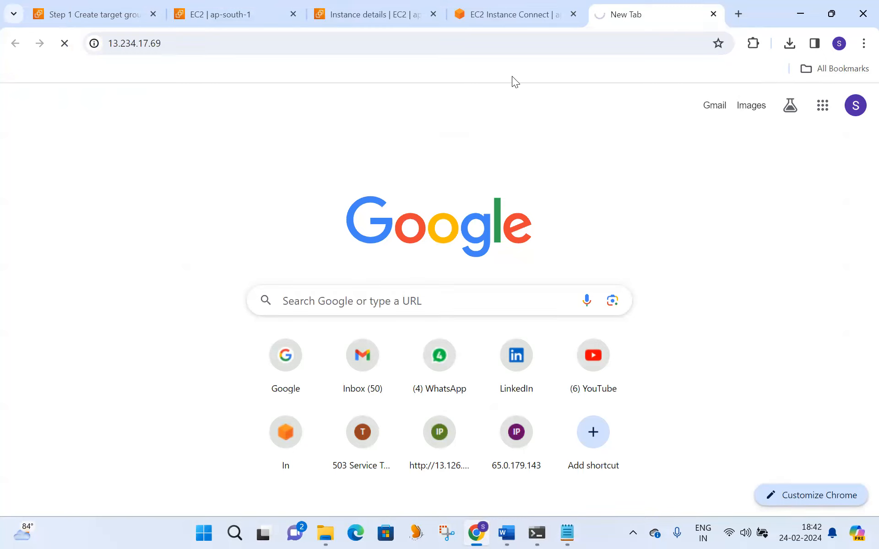
Go back to the my-test11111 details, refresh them and return to the instances list
click(487, 10)
click(635, 1)
click(522, 10)
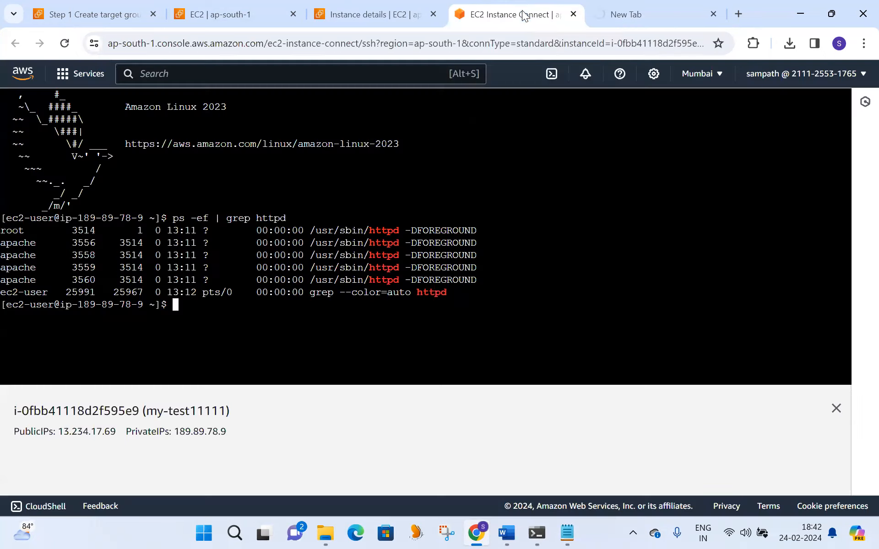
click(372, 15)
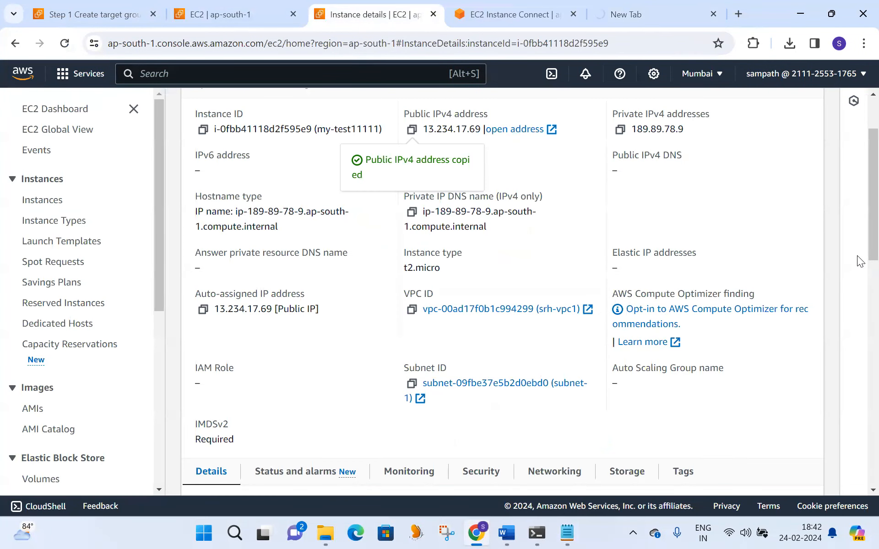
scroll(857, 230, up, 2)
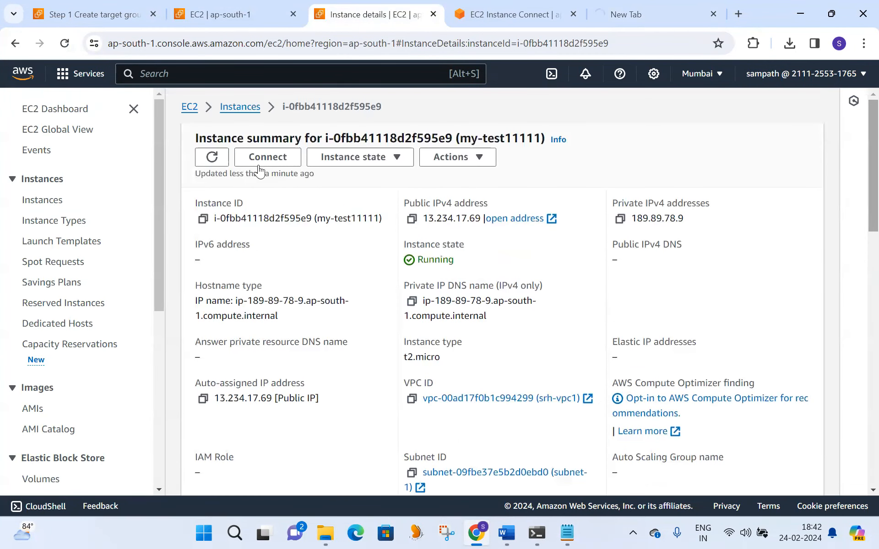
click(227, 156)
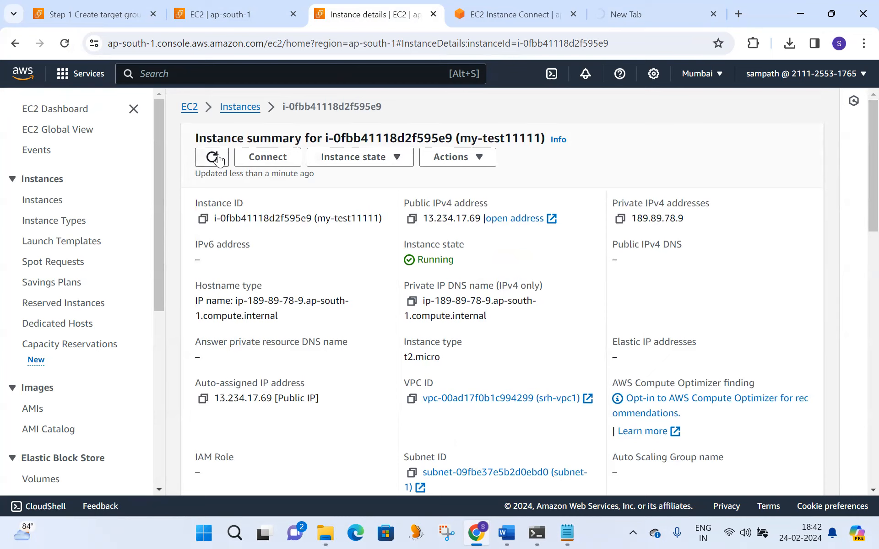
click(255, 110)
Check the welcome page served from the public address of my-test11111
click(666, 11)
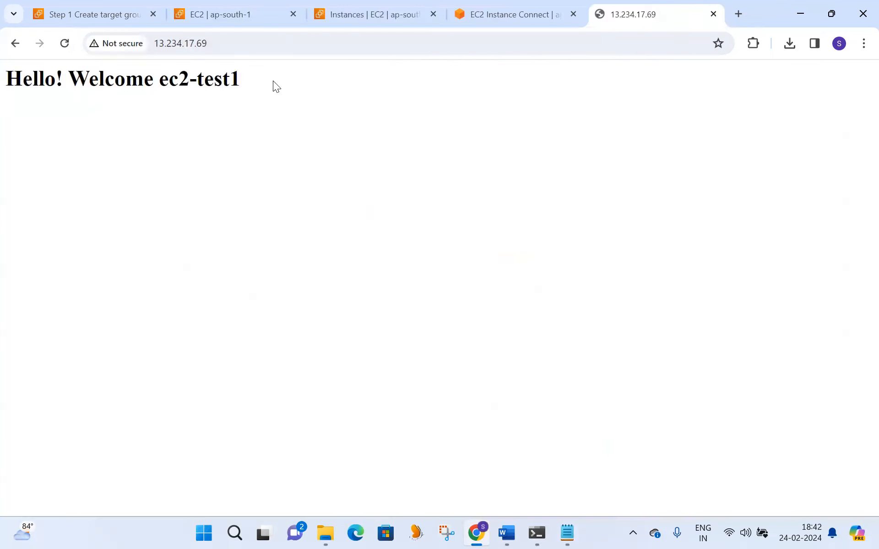
triple_click(204, 83)
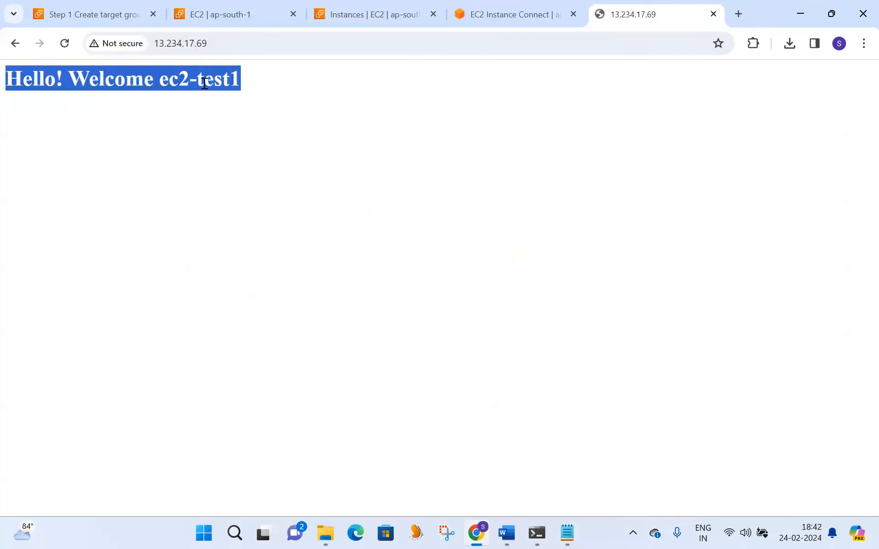
click(204, 82)
Open the my-test22222 details from the instances list and copy its public IPv4 address
click(393, 10)
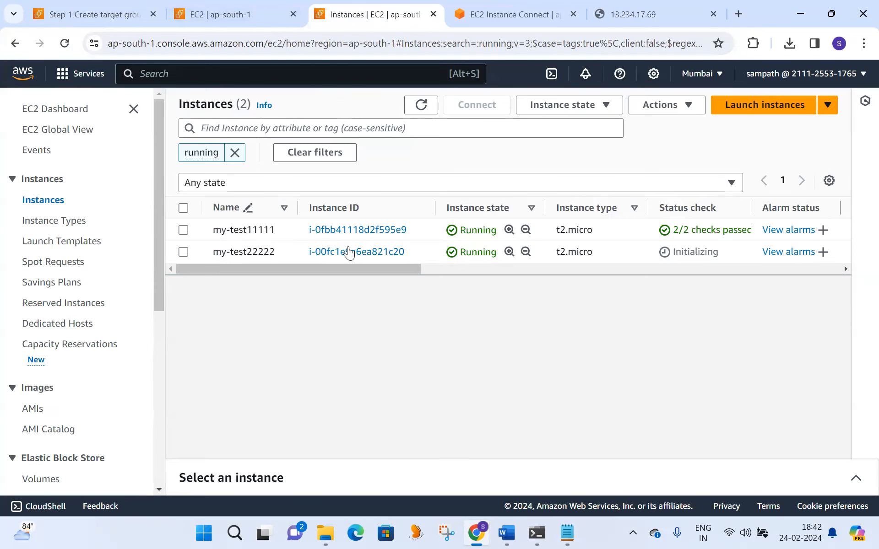
click(349, 252)
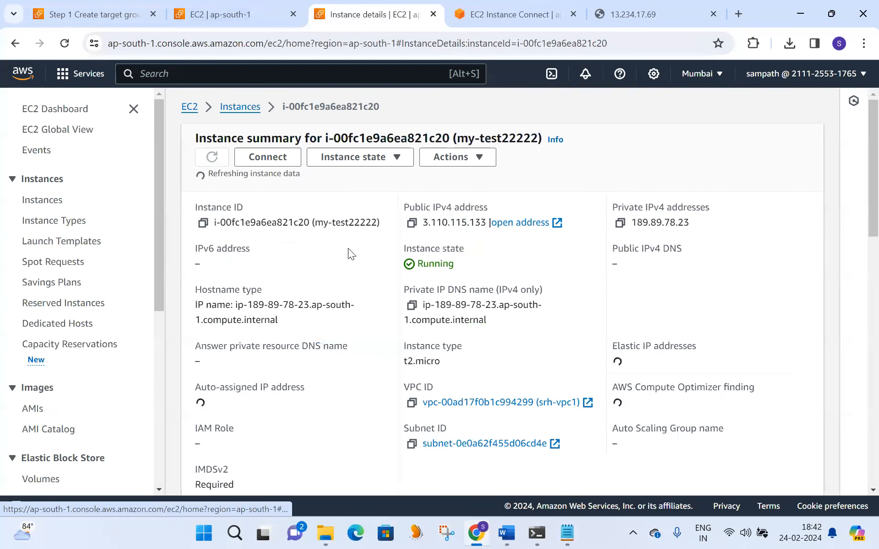
click(412, 219)
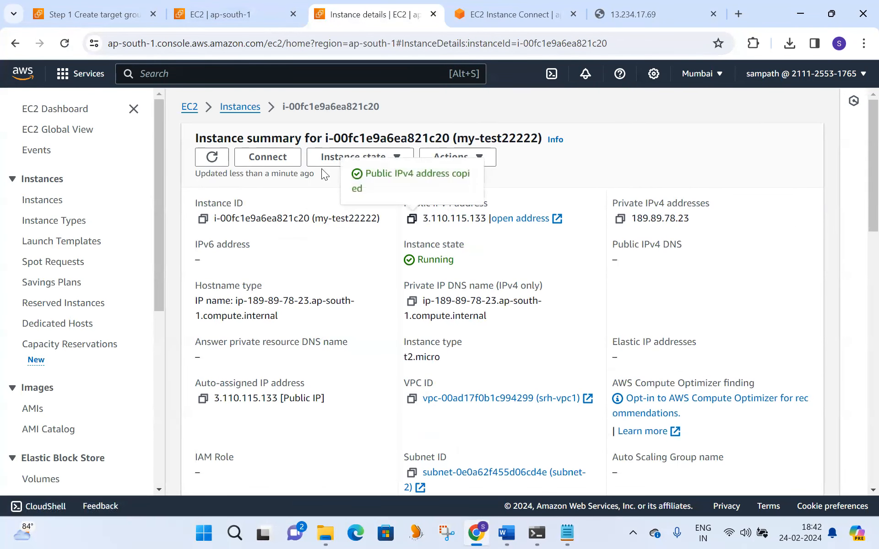
Connect to my-test22222 through EC2 Instance Connect and check for Apache processes with ps -ef | grep httpd
click(288, 157)
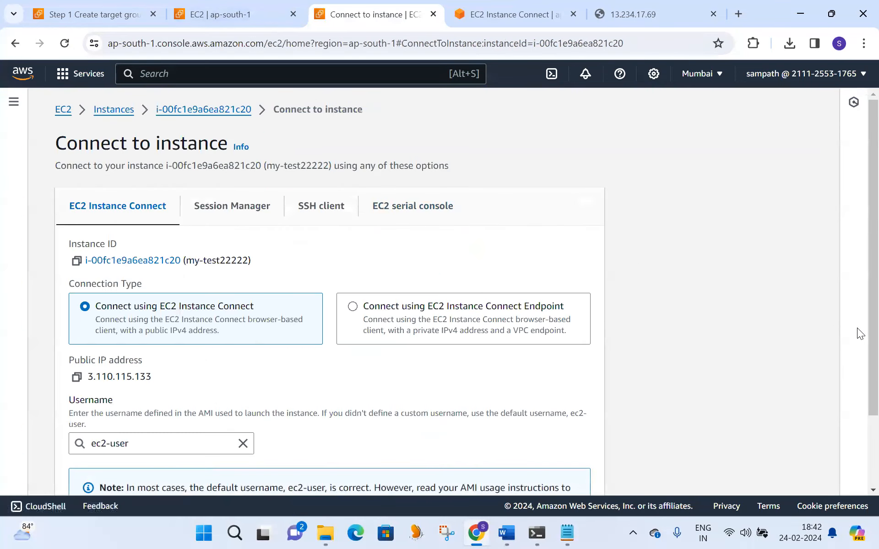
scroll(821, 455, down, 2)
click(557, 472)
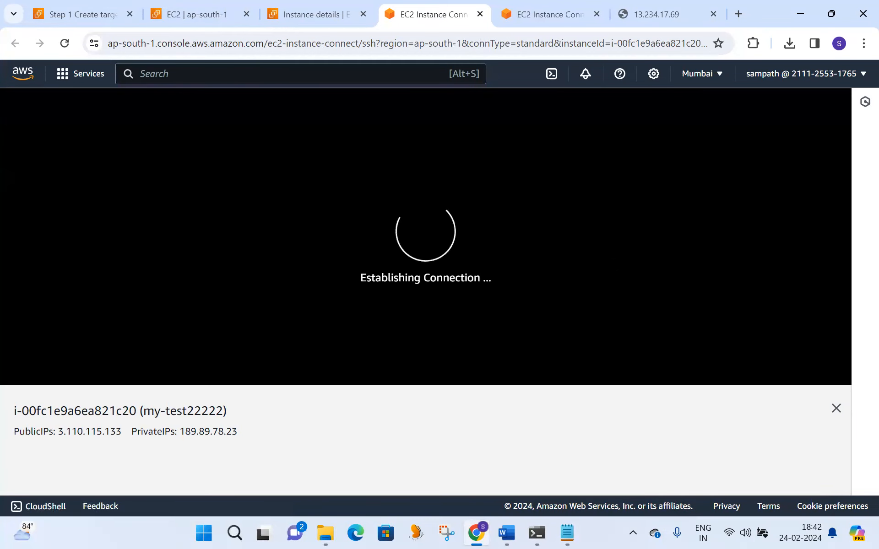
text(ps -ef )
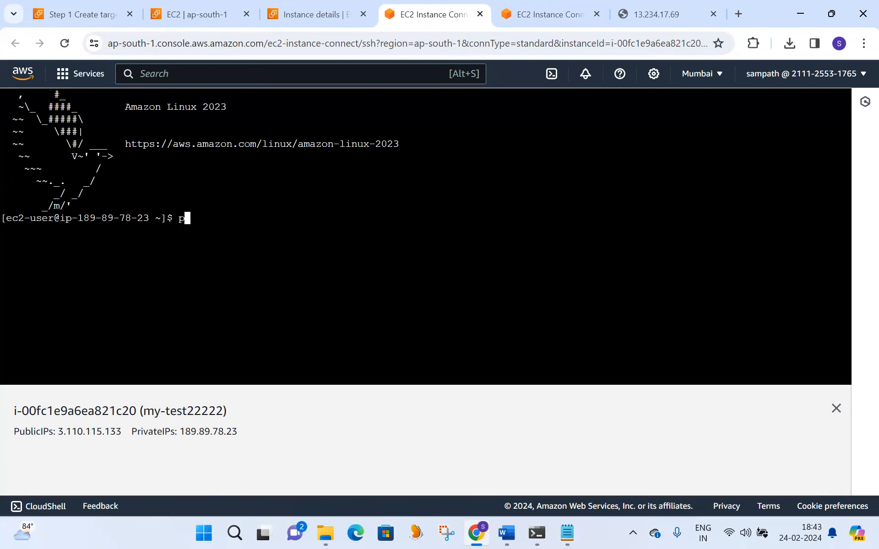
text(| grep httpd)
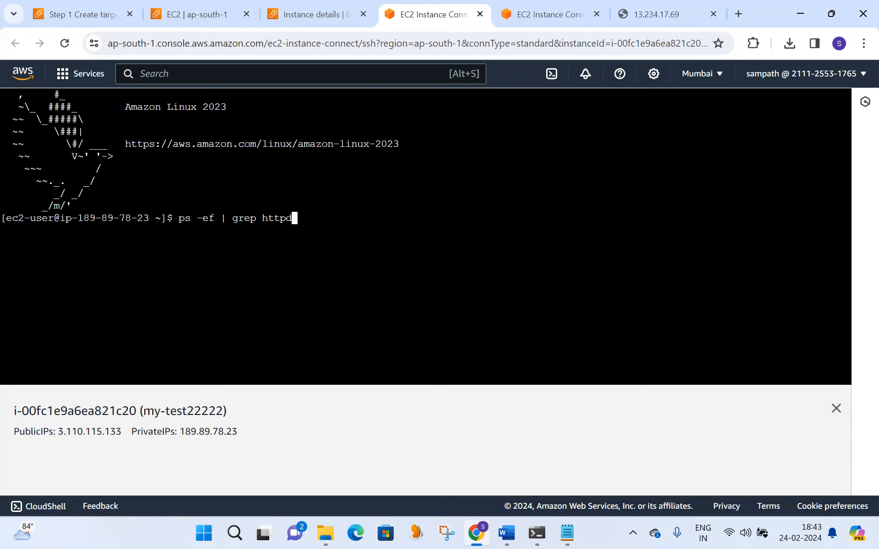
key(Return)
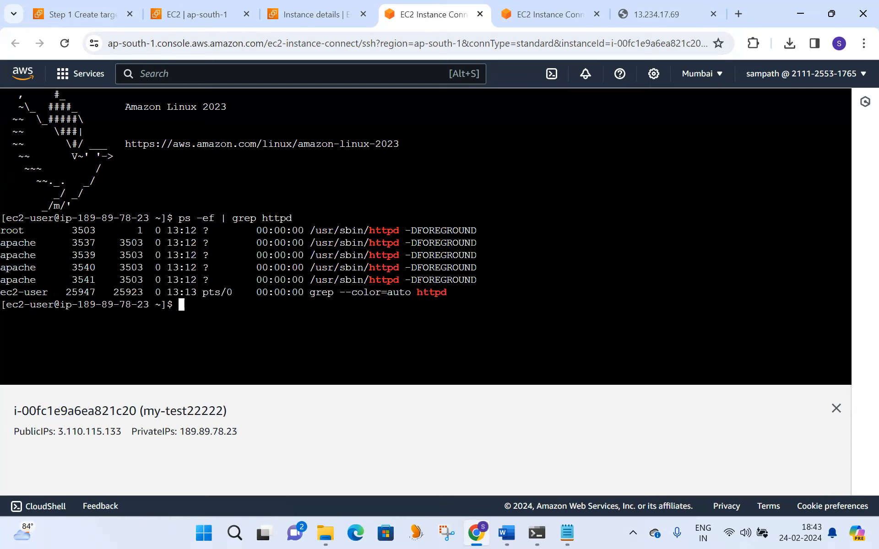
Load the copied public IPv4 address of my-test22222 in a new browser tab
click(736, 14)
key(ctrl+v)
key(Return)
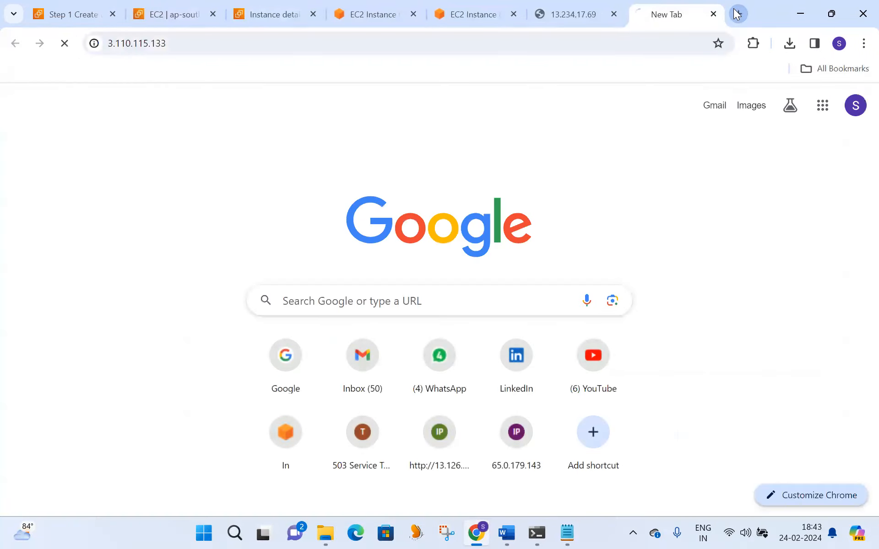
Compare the welcome pages served by my-test11111 and my-test22222
click(566, 19)
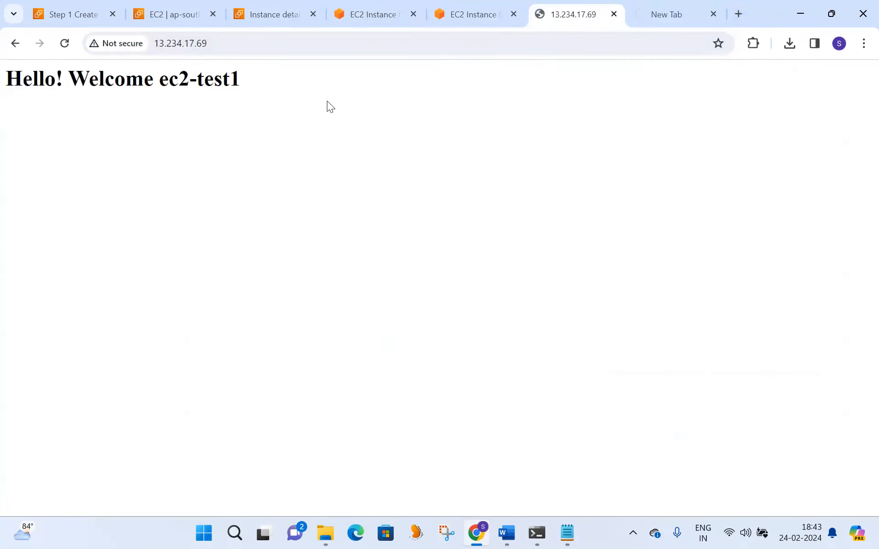
click(664, 11)
double_click(274, 79)
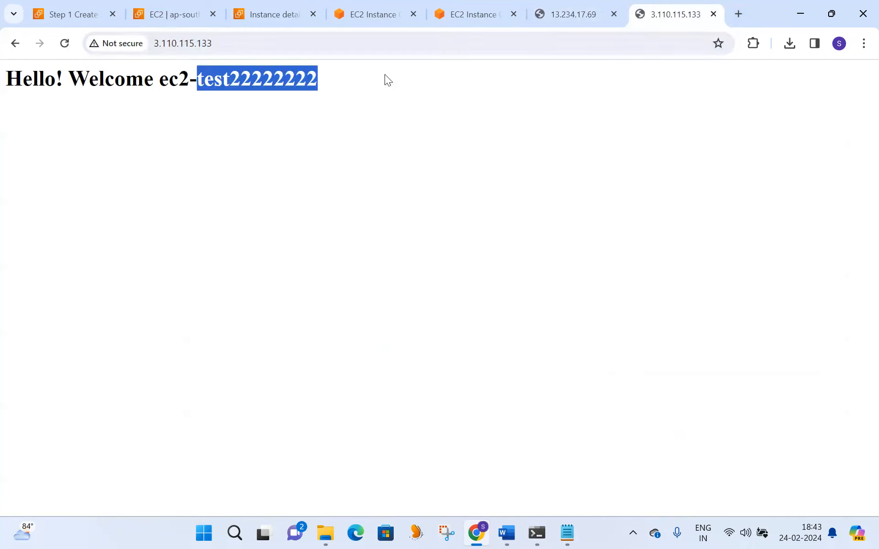
click(553, 4)
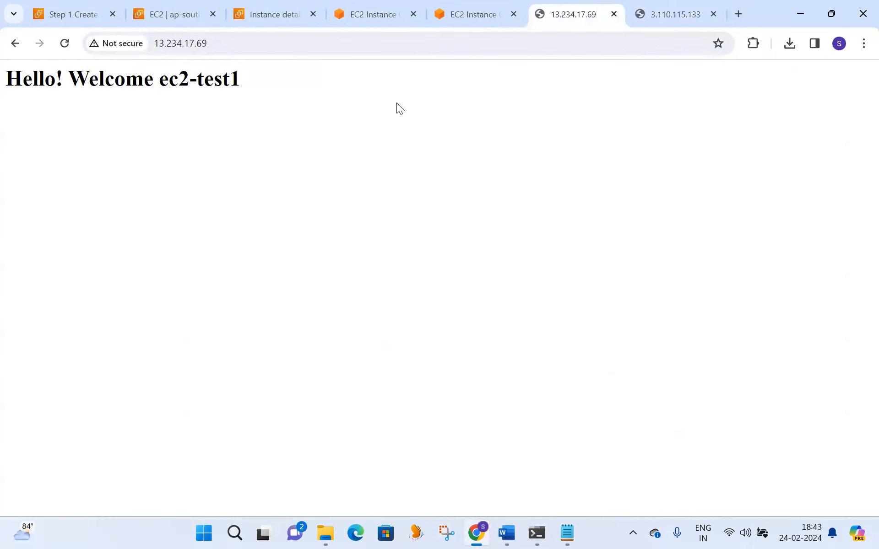
Return to the target group creation page and choose srh-vpc1 as the group's VPC
click(74, 14)
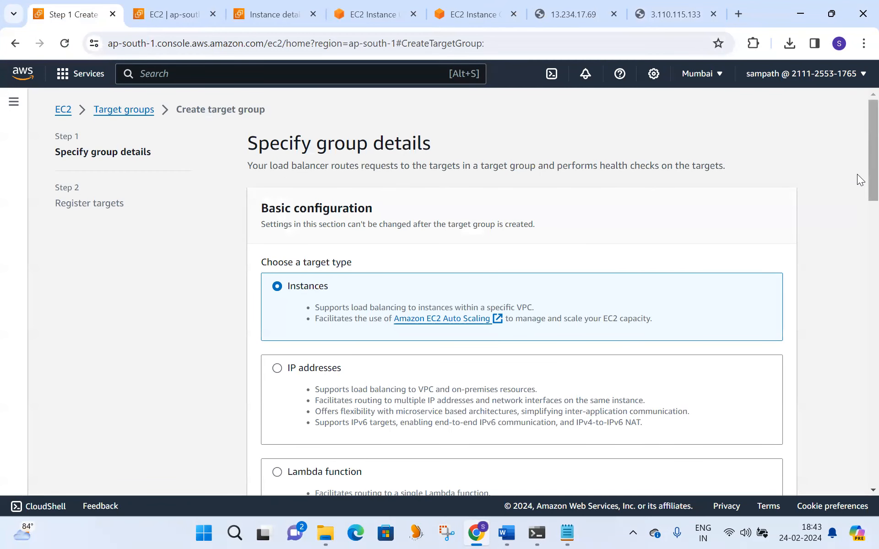
scroll(857, 178, down, 3)
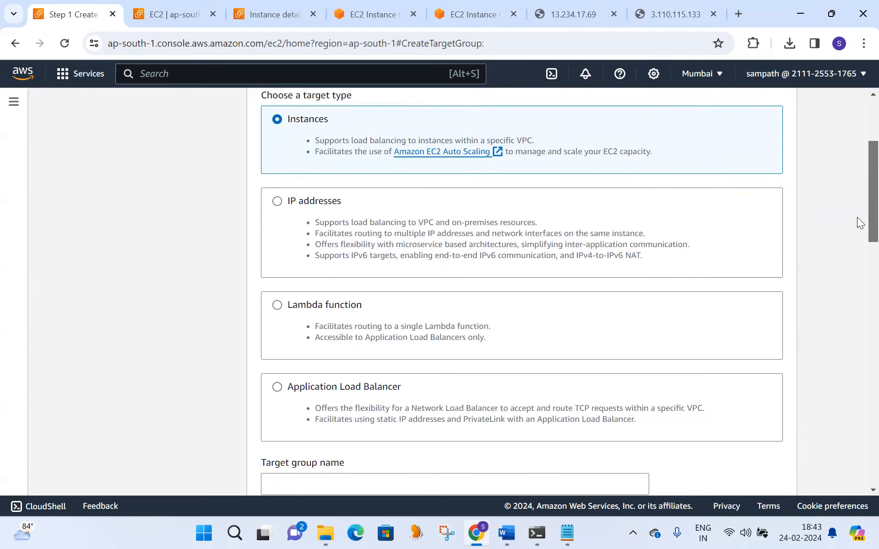
scroll(858, 219, down, 7)
scroll(857, 306, down, 3)
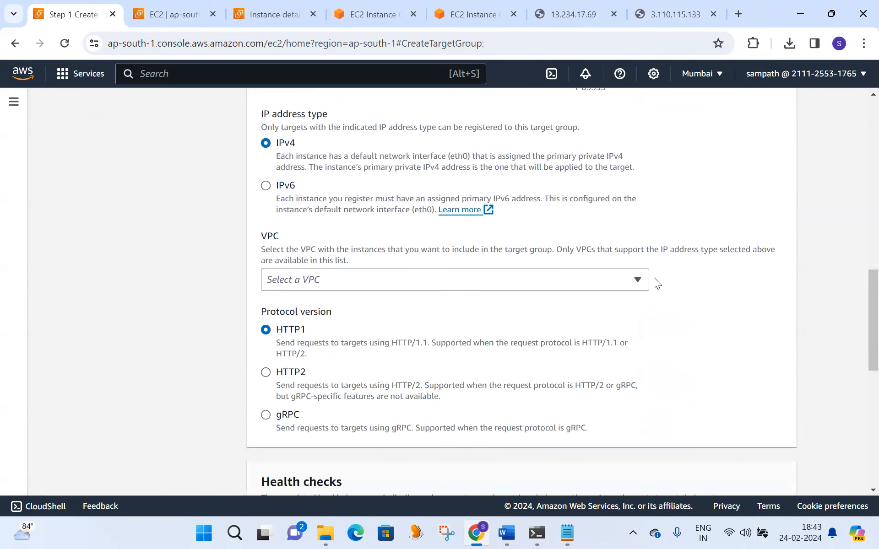
click(638, 280)
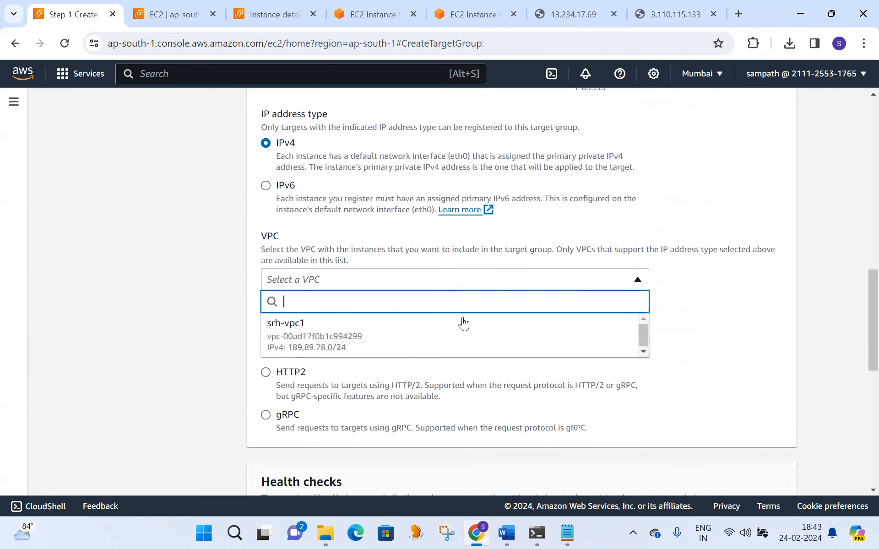
click(419, 324)
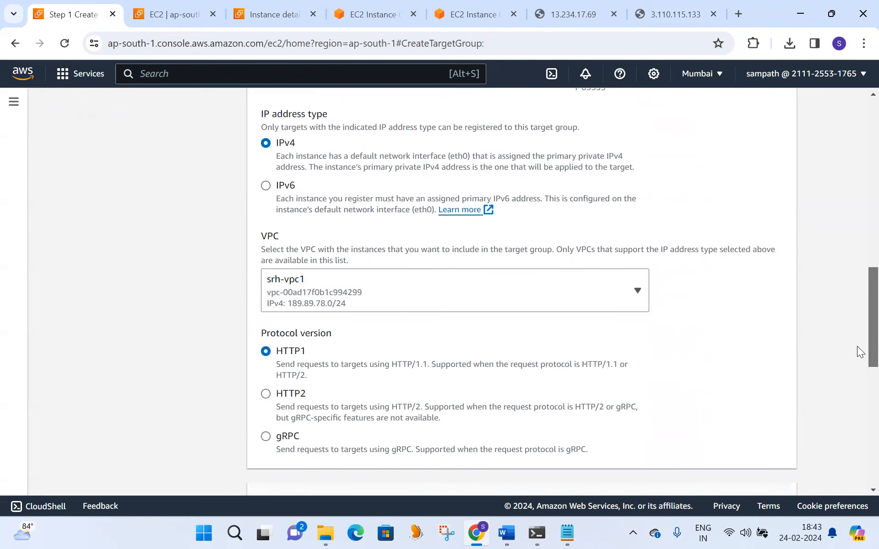
Set the HTTP health check path to /index.html and submit the group details
scroll(859, 357, down, 4)
scroll(860, 374, down, 3)
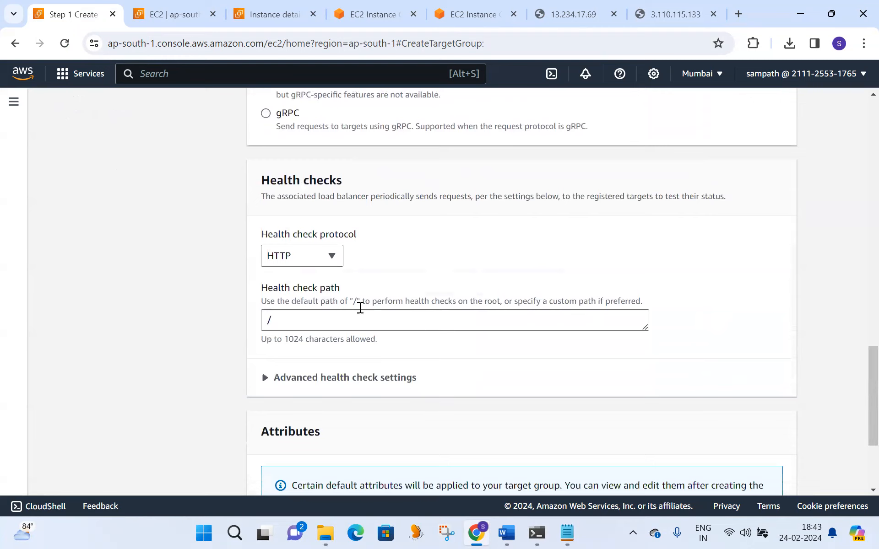
click(292, 322)
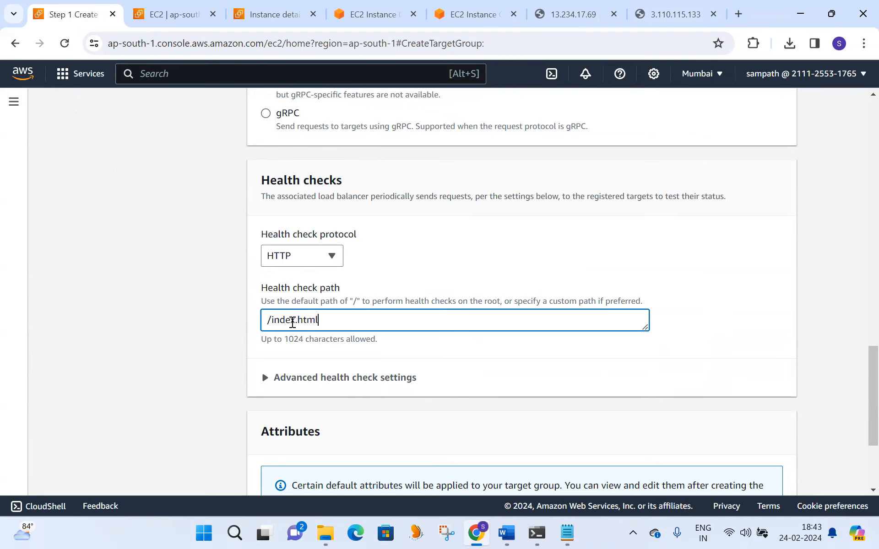
scroll(859, 366, down, 3)
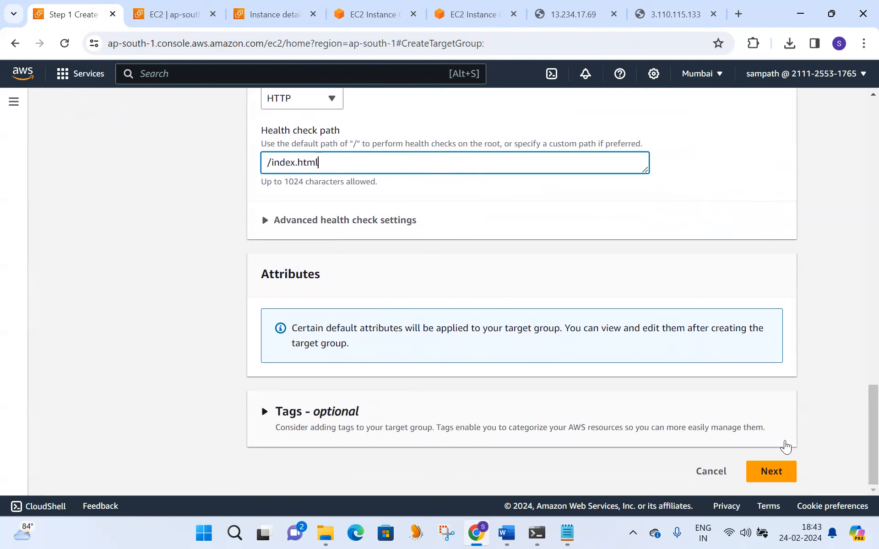
click(774, 471)
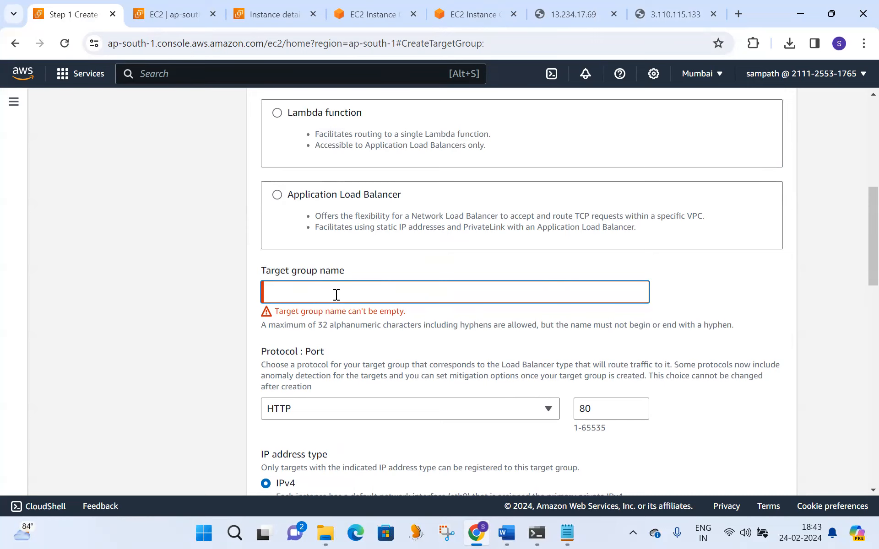
Name the target group srh-target-1111 and continue to registering targets
text(srh-)
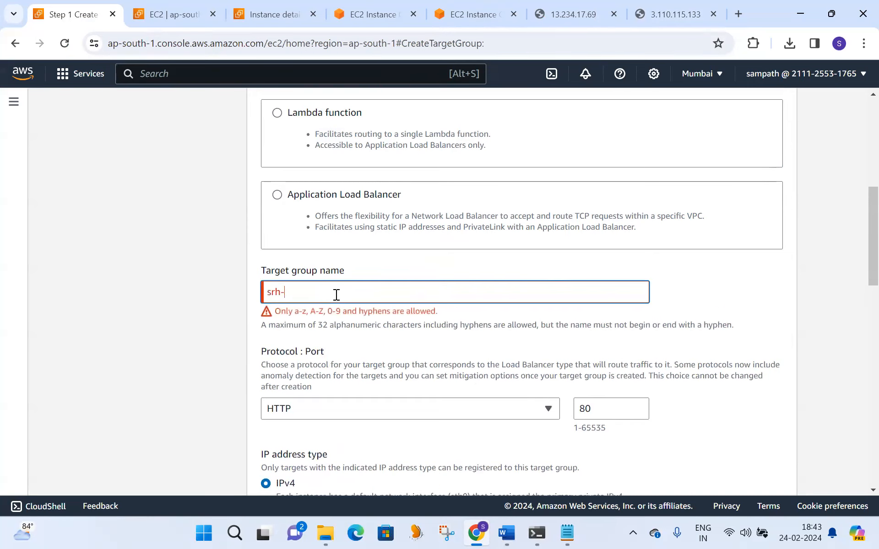
text(target)
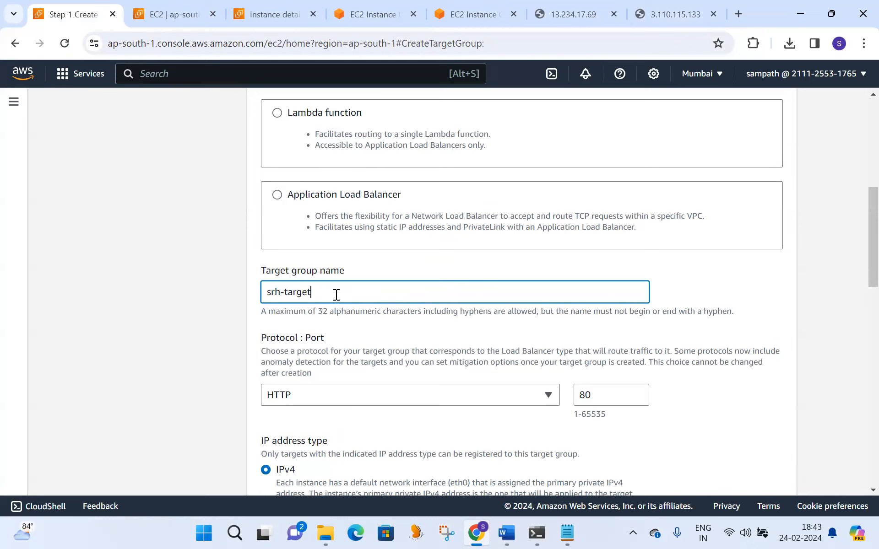
text(-111)
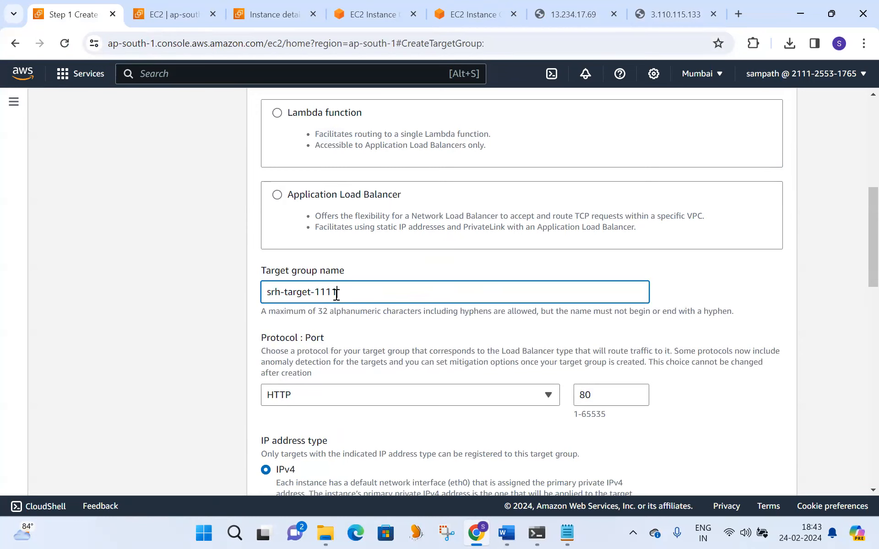
scroll(858, 357, down, 5)
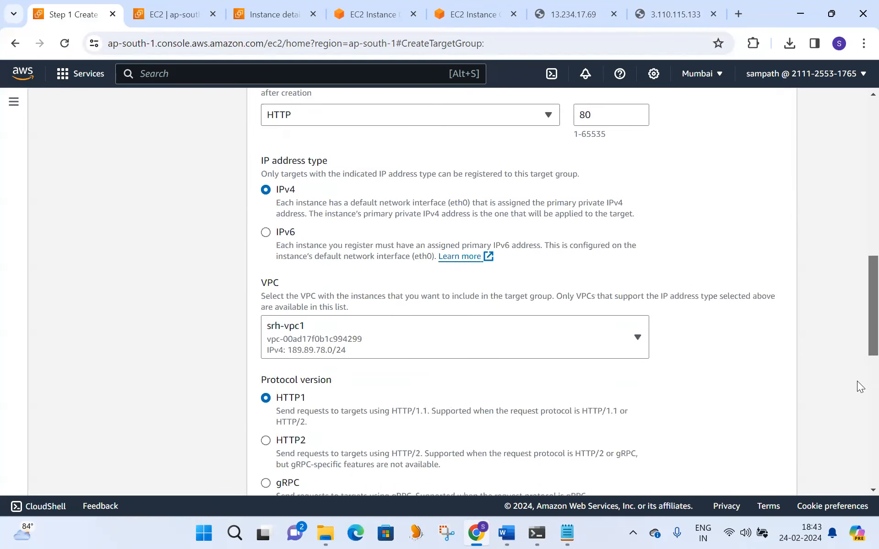
scroll(858, 385, down, 10)
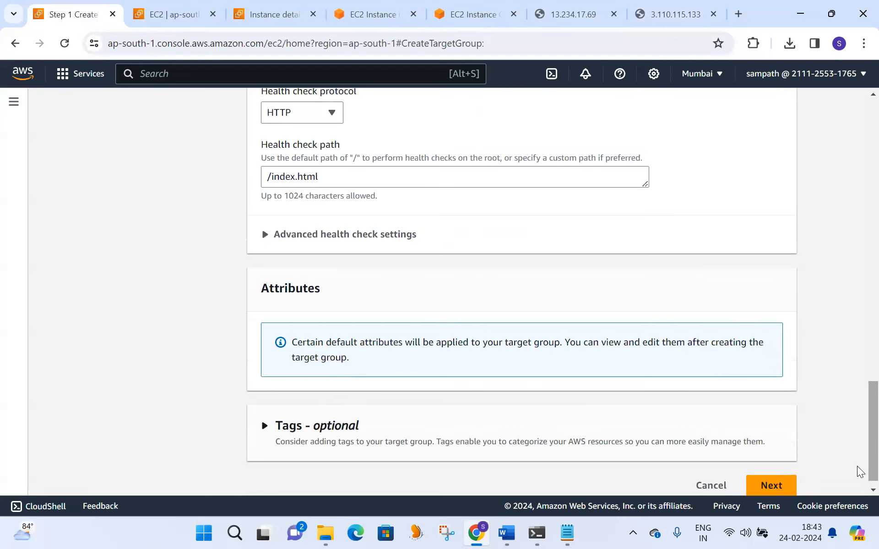
scroll(861, 485, down, 1)
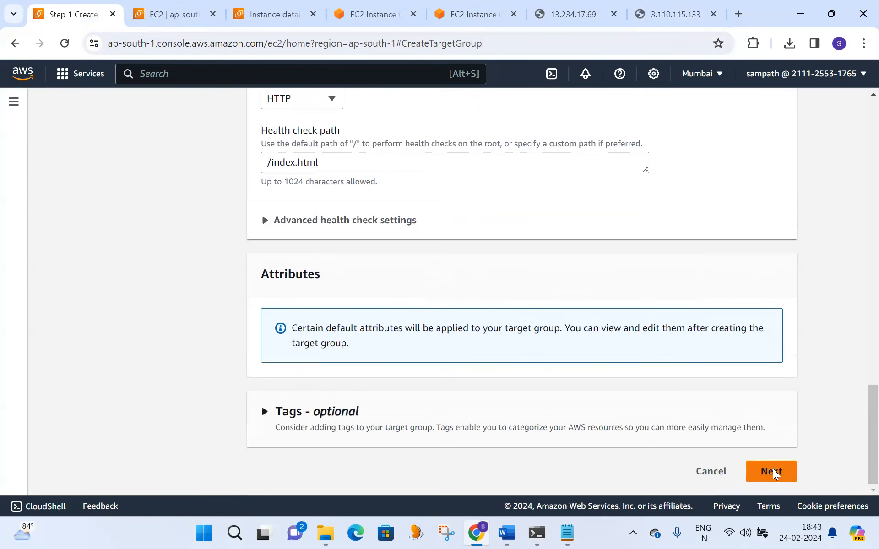
click(773, 473)
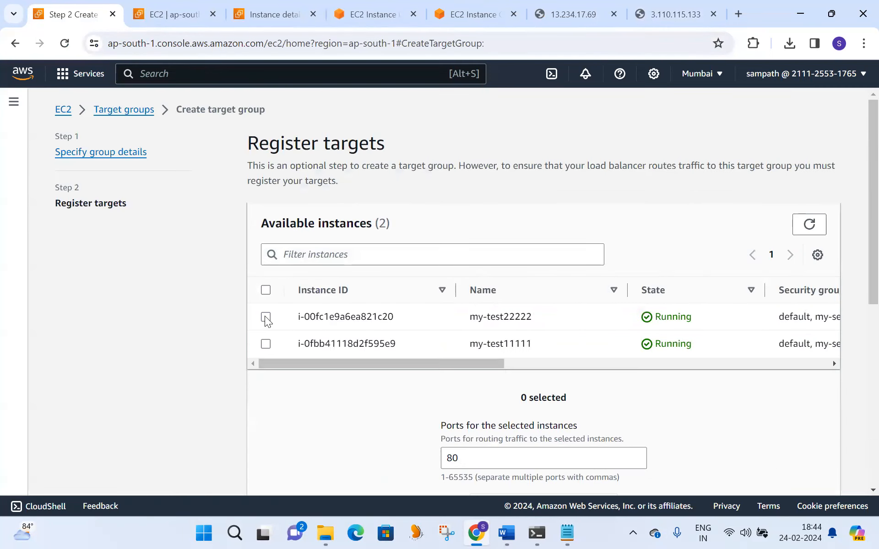
Add my-test22222 and my-test11111 as pending targets on port 80 and create the target group
click(266, 317)
click(266, 344)
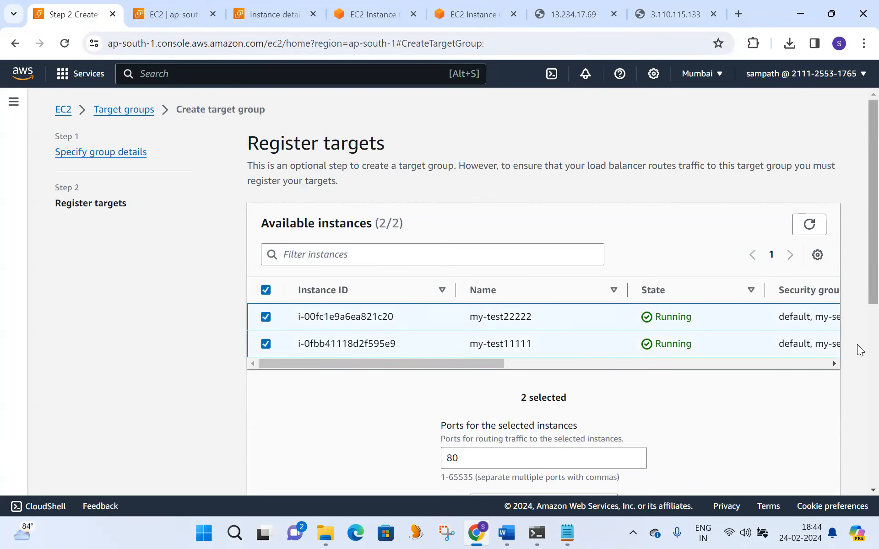
scroll(857, 344, down, 3)
click(554, 332)
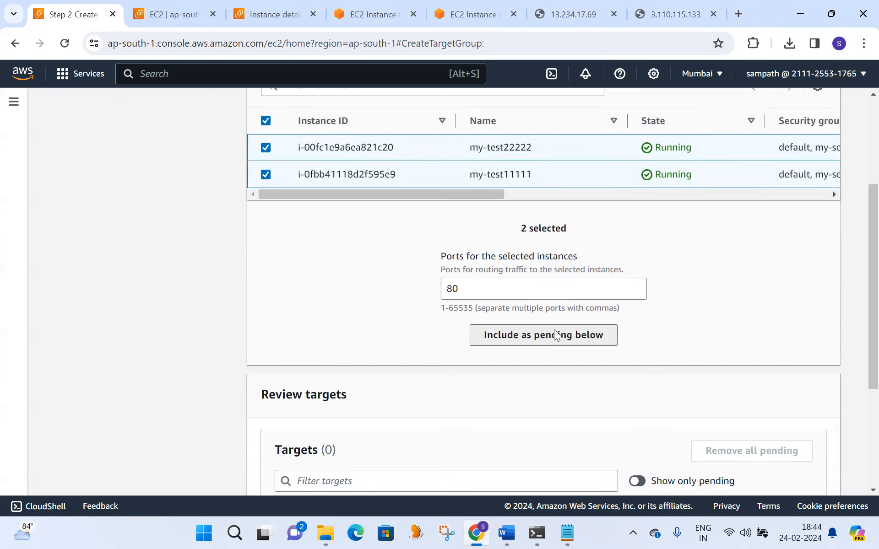
scroll(857, 326, down, 3)
scroll(857, 403, down, 2)
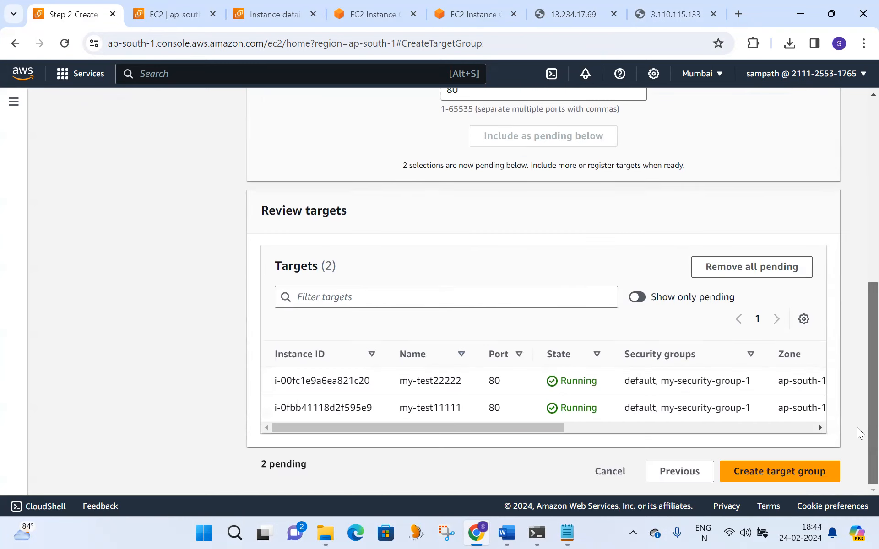
click(783, 473)
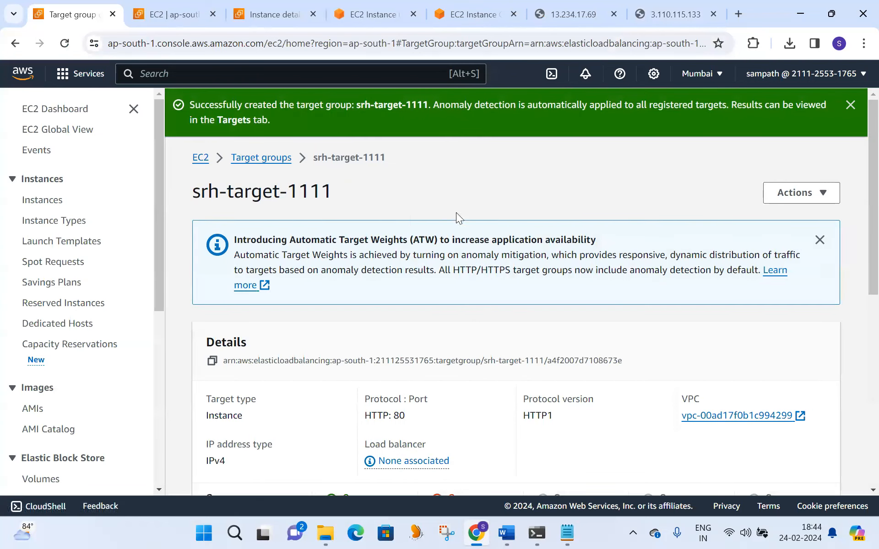
Go to the list of target groups and refresh it
click(263, 160)
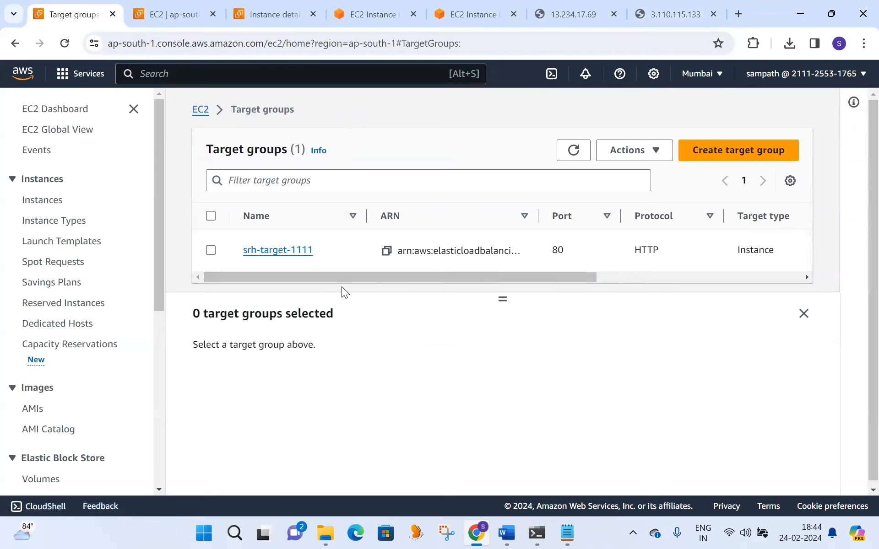
click(576, 156)
click(576, 156)
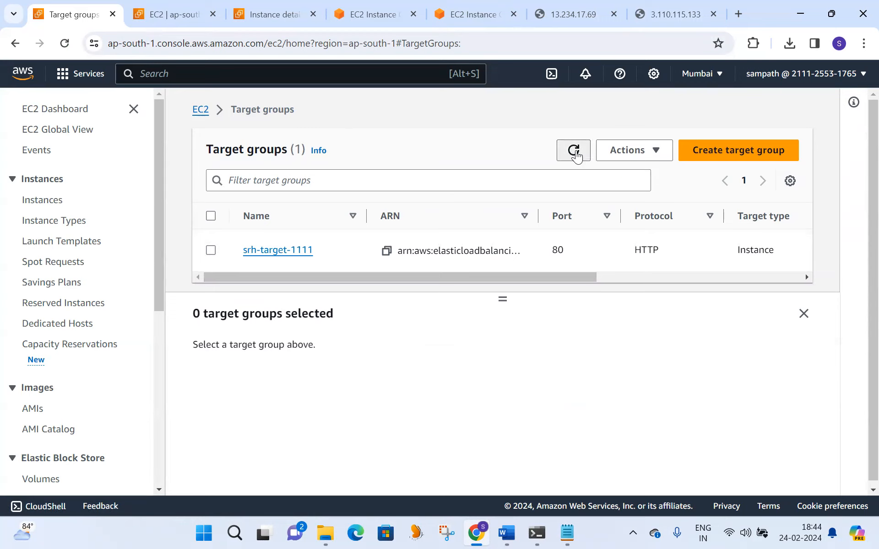
Select srh-target-1111 in the target groups list and associate it with a new load balancer
click(666, 154)
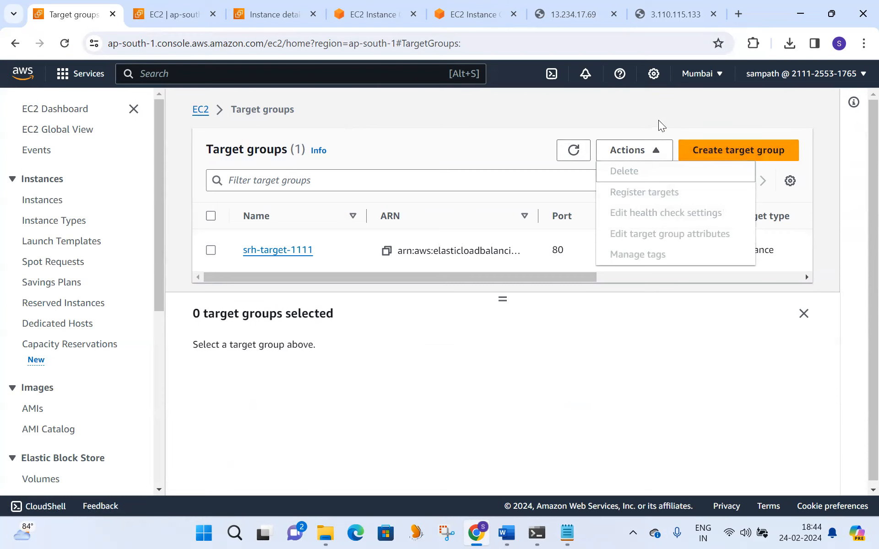
click(258, 211)
click(210, 251)
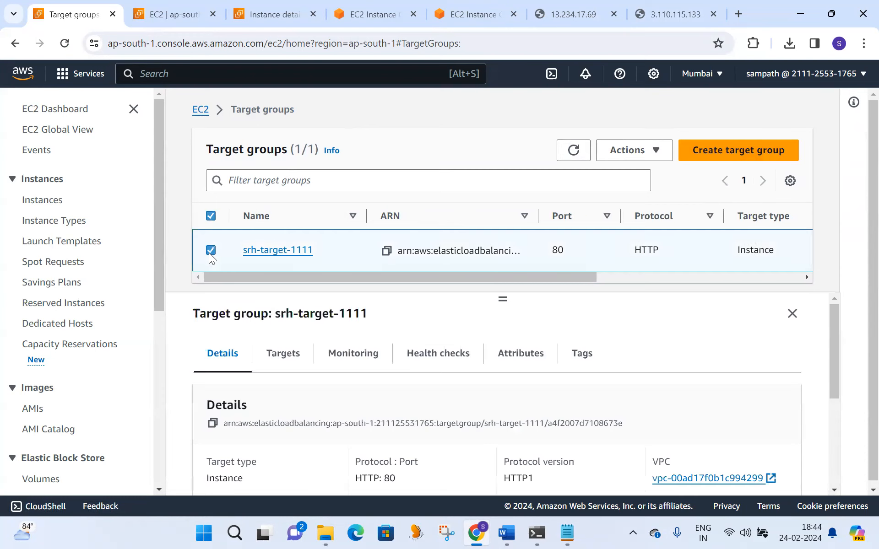
click(662, 155)
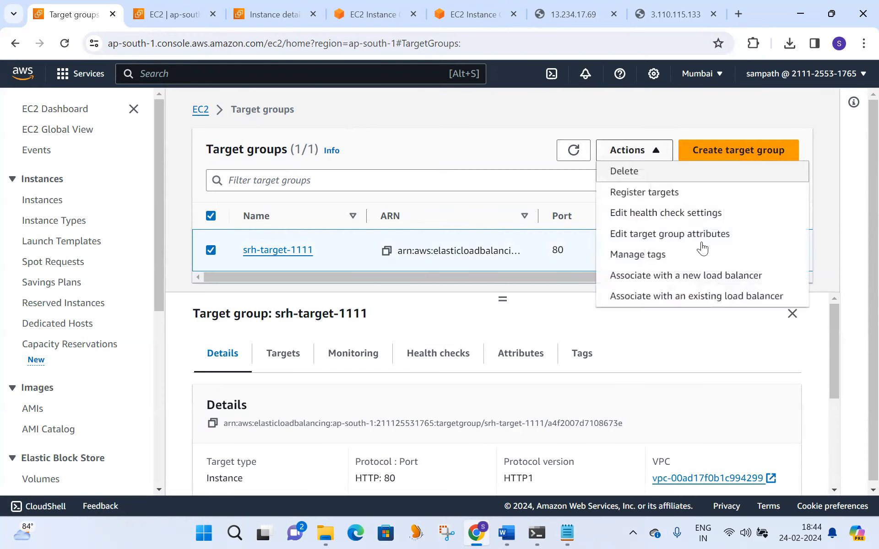
click(707, 283)
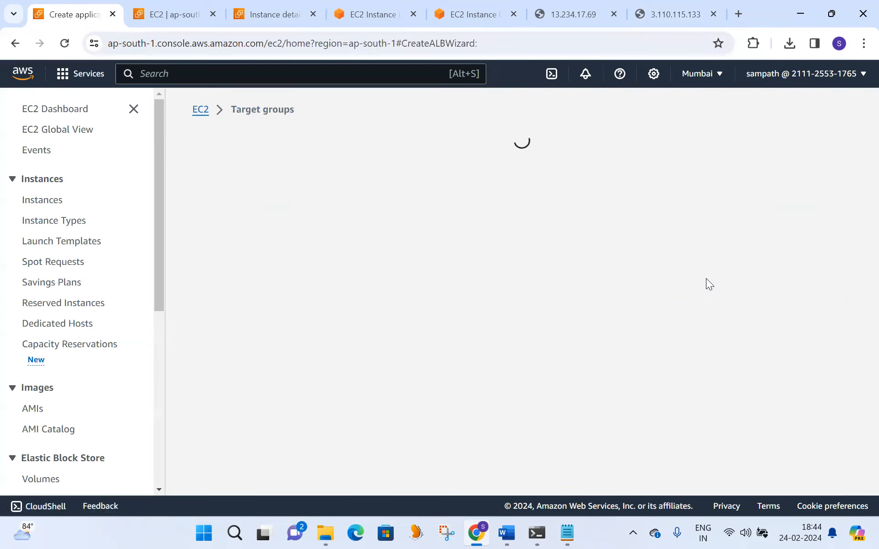
Name the Application Load Balancer my-srh-testt-alb
click(244, 374)
text(my-srh-testt-)
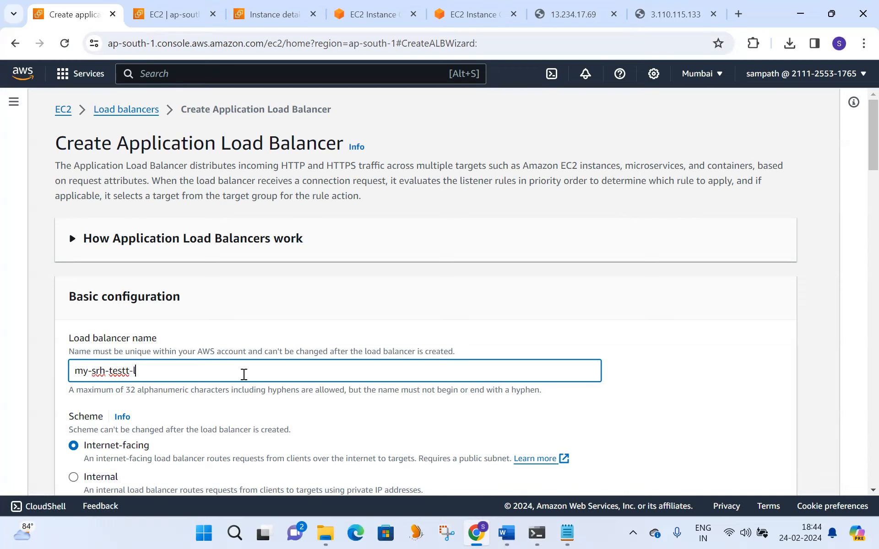
text(alb)
Map the load balancer to srh-vpc1 in ap-south-1a with subnet-1 and ap-south-1b with subnet-2
drag(857, 144, 857, 220)
scroll(859, 207, down, 1)
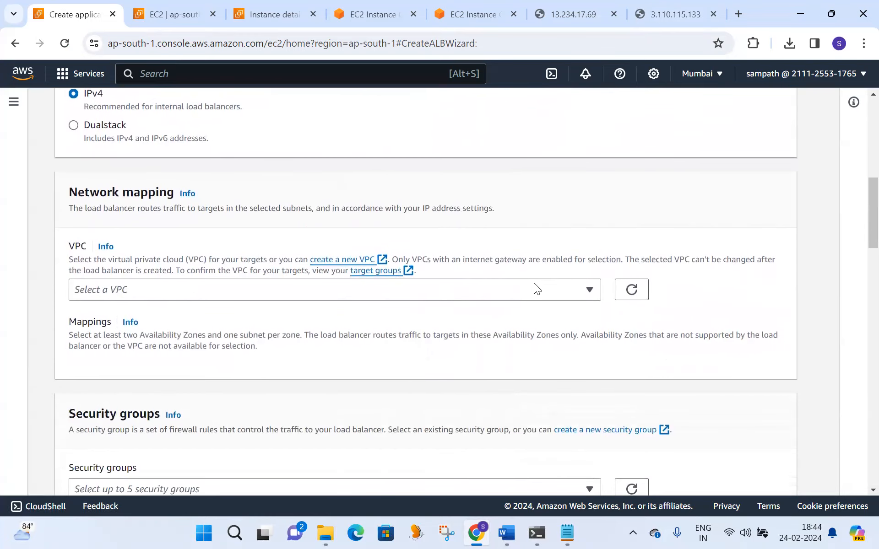
click(561, 288)
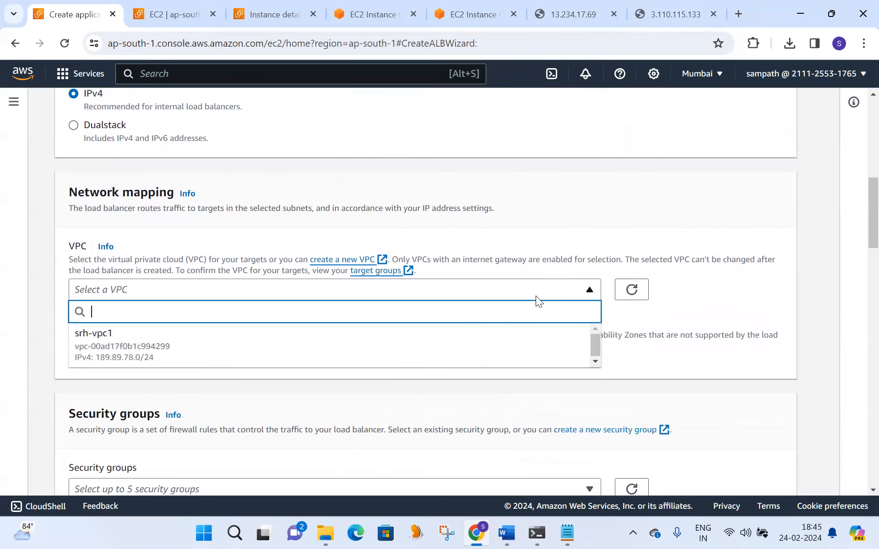
click(277, 354)
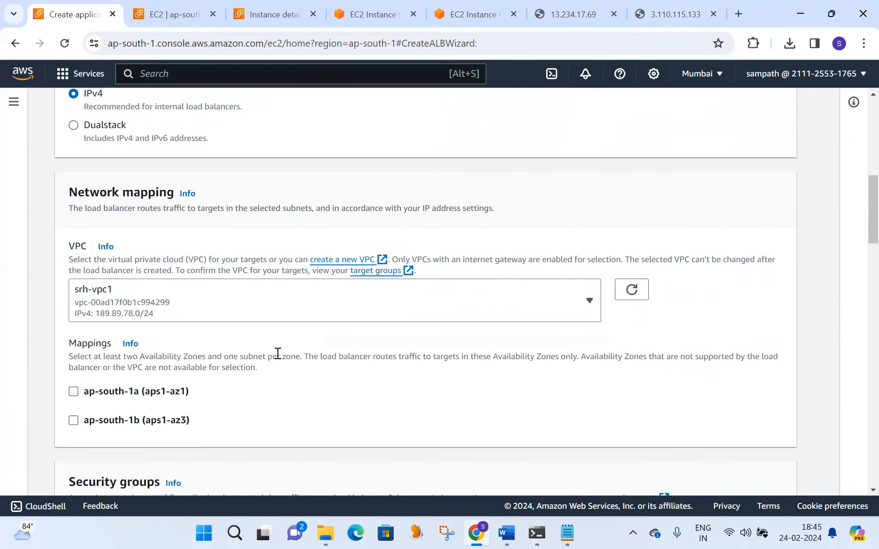
click(73, 392)
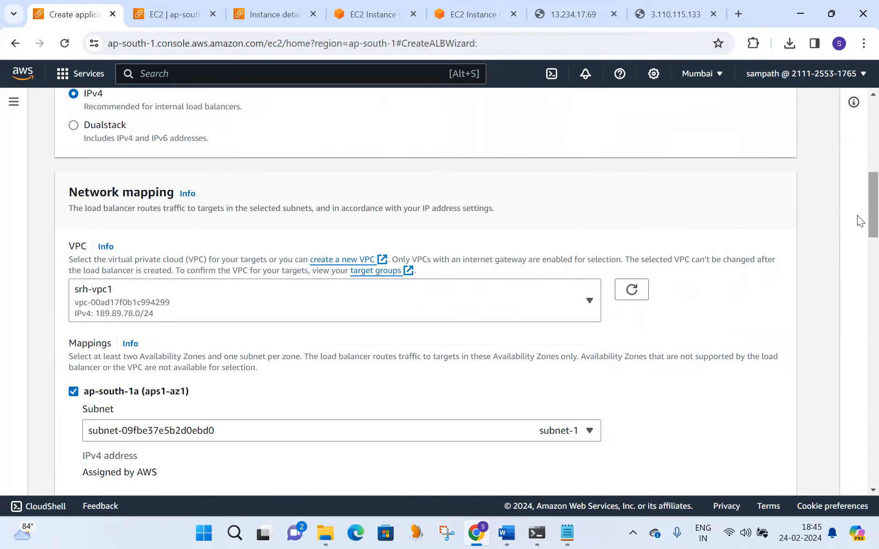
scroll(860, 247, down, 3)
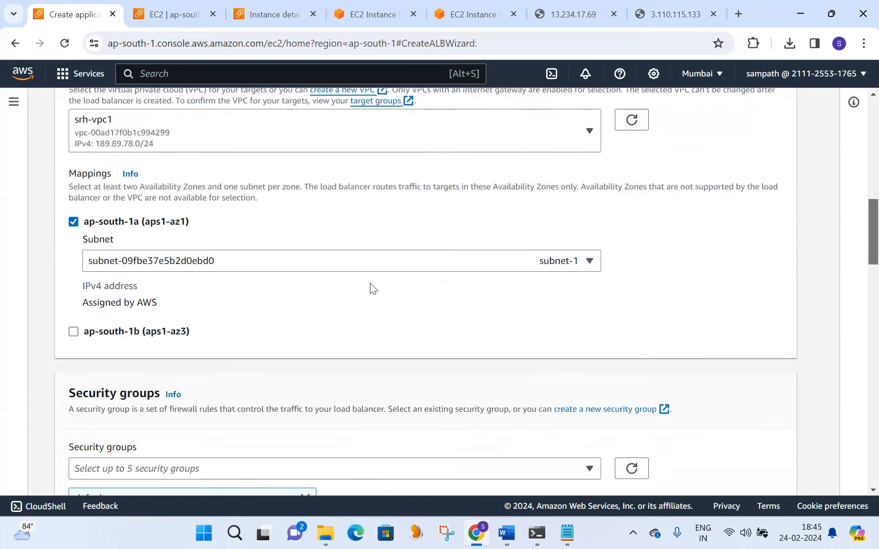
click(74, 332)
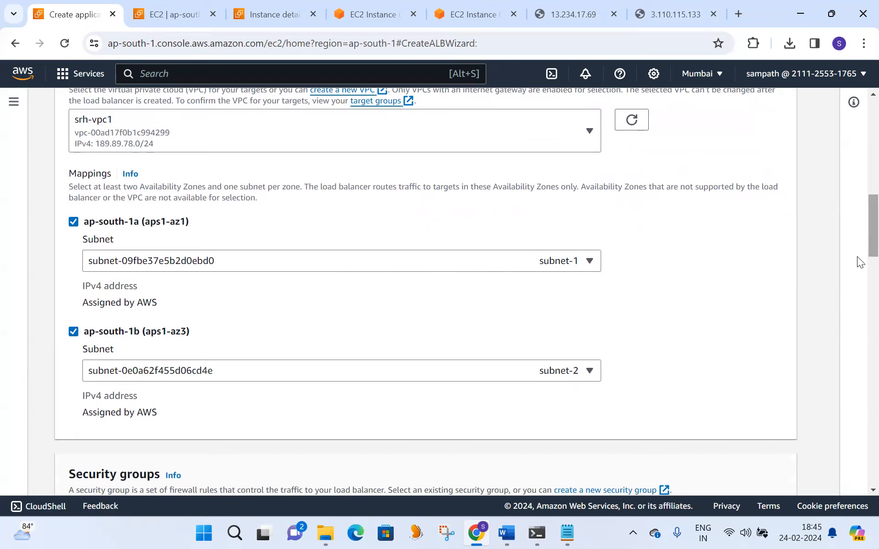
Add my-security-group-1 to the load balancer's security groups alongside default
scroll(857, 281, down, 5)
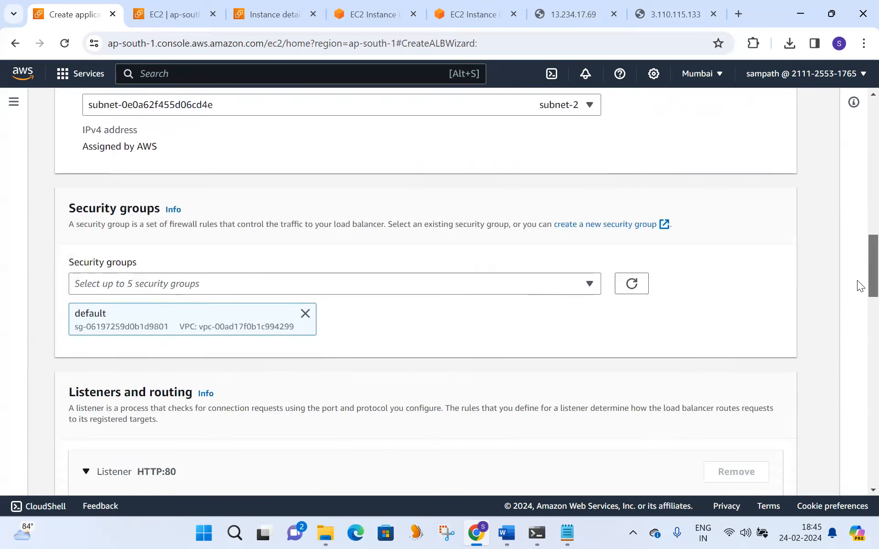
click(590, 284)
click(192, 333)
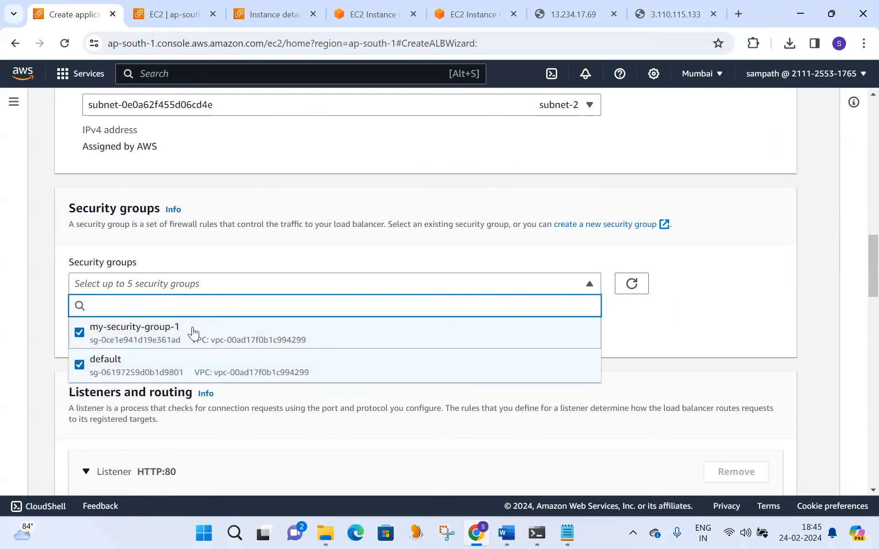
Remove the default security group from the load balancer and set the HTTP:80 listener to forward to srh-target-1111
click(627, 331)
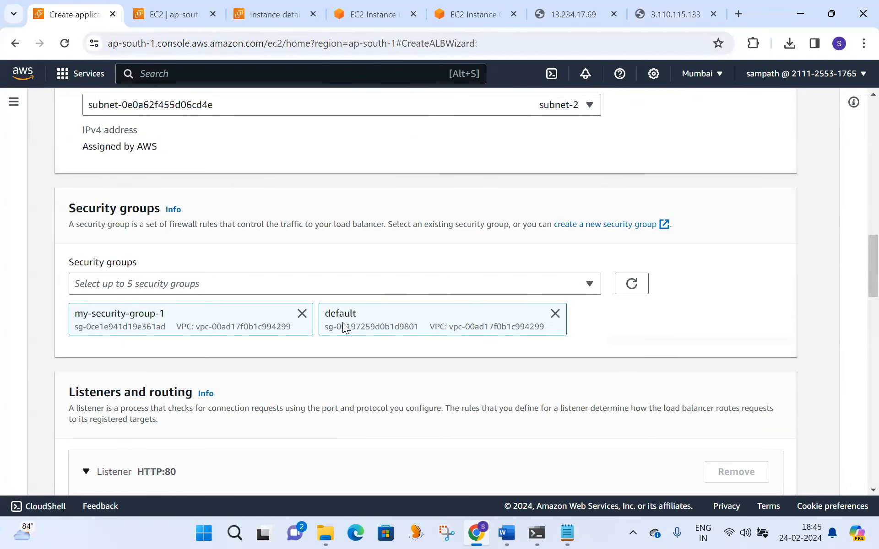
click(555, 314)
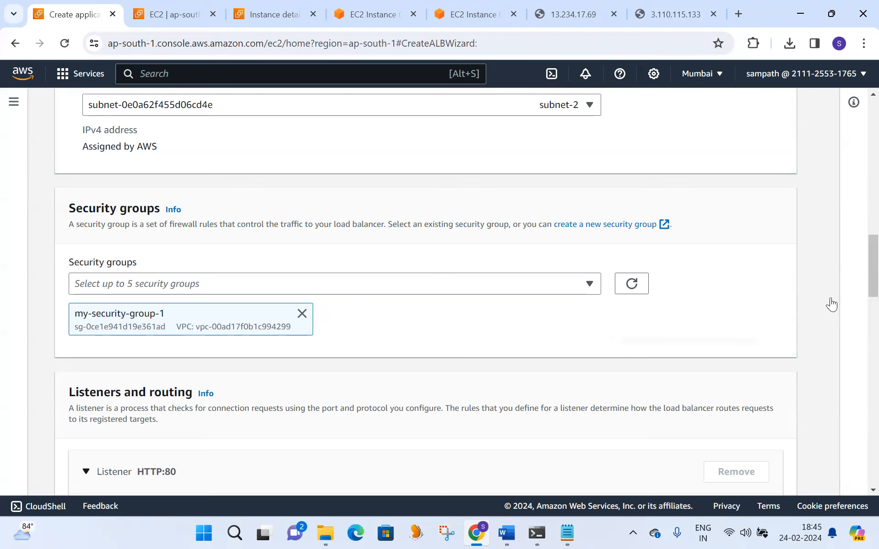
scroll(859, 300, down, 5)
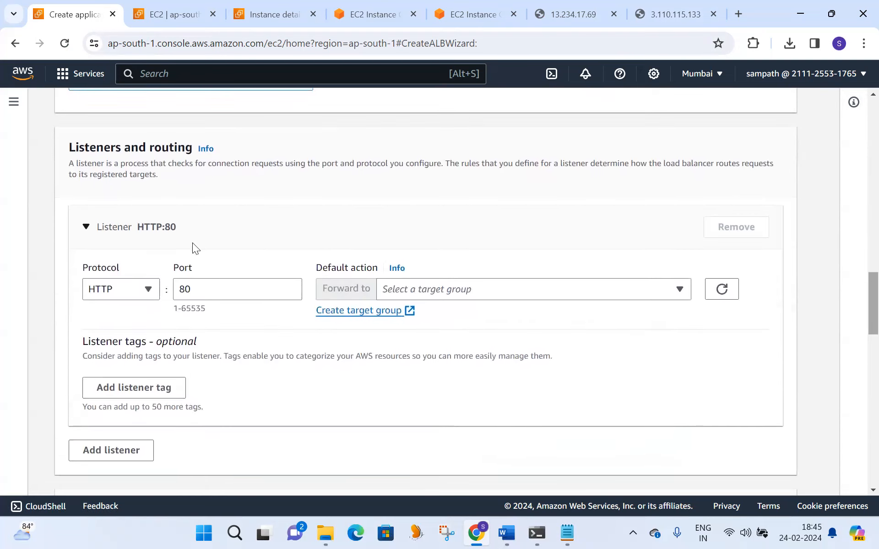
click(671, 289)
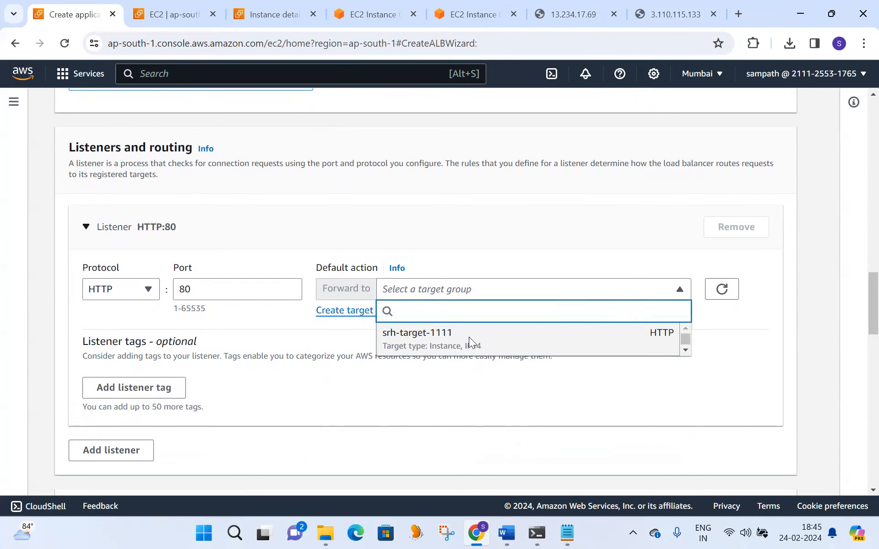
click(469, 339)
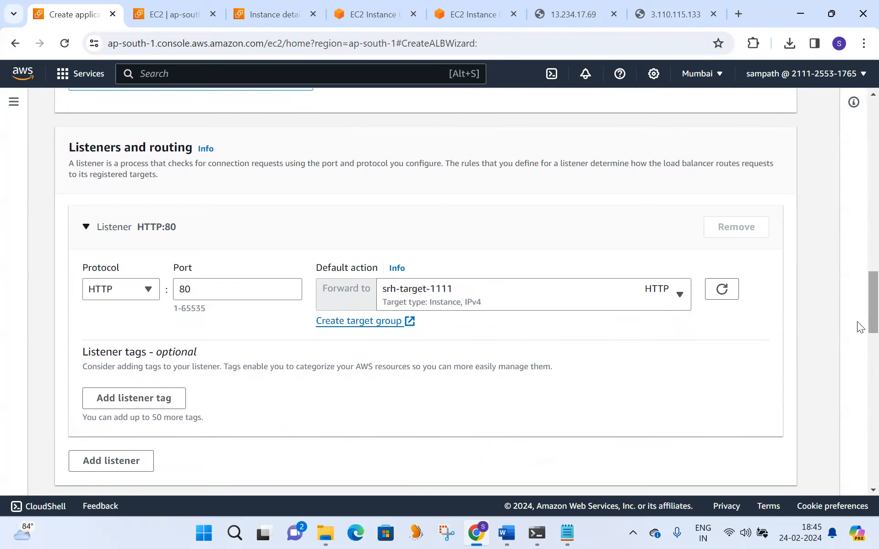
Review the configuration summary and create the load balancer
scroll(857, 357, down, 5)
scroll(857, 352, up, 1)
scroll(857, 385, down, 6)
scroll(860, 439, down, 8)
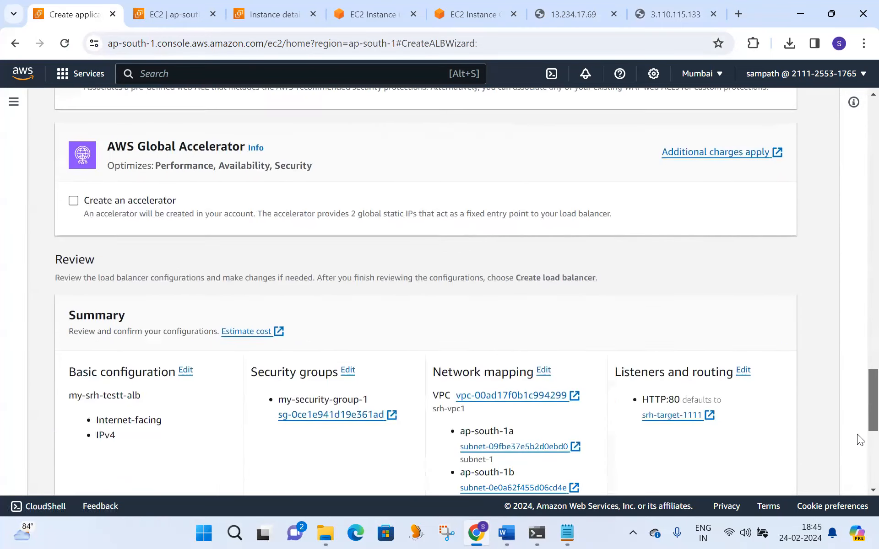
scroll(860, 471, down, 2)
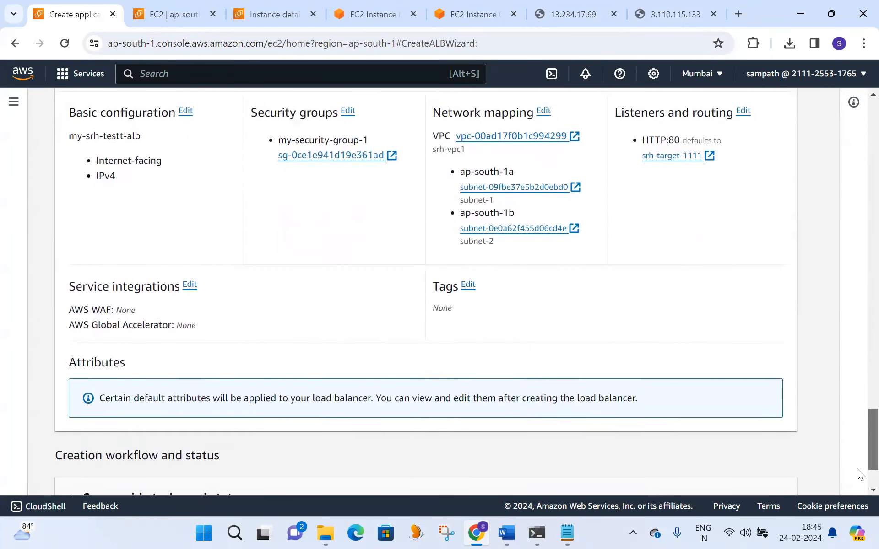
scroll(860, 462, up, 2)
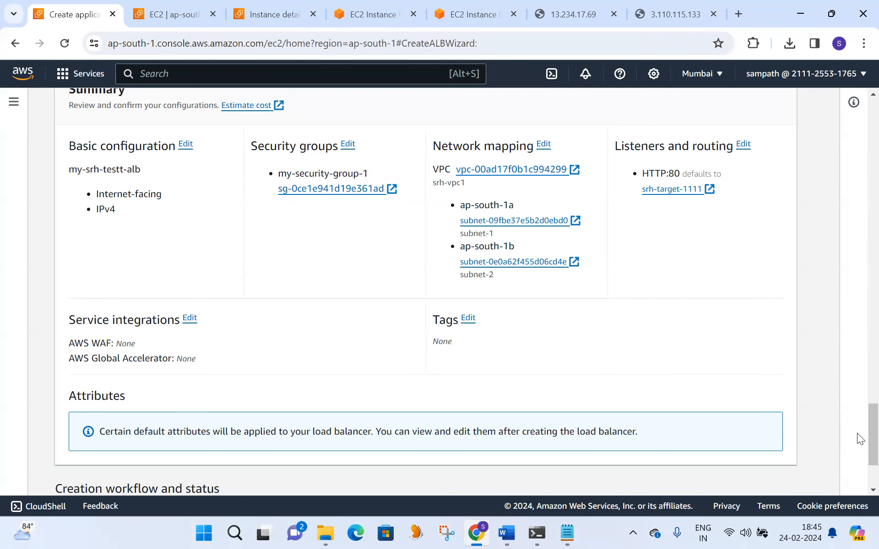
scroll(858, 478, down, 3)
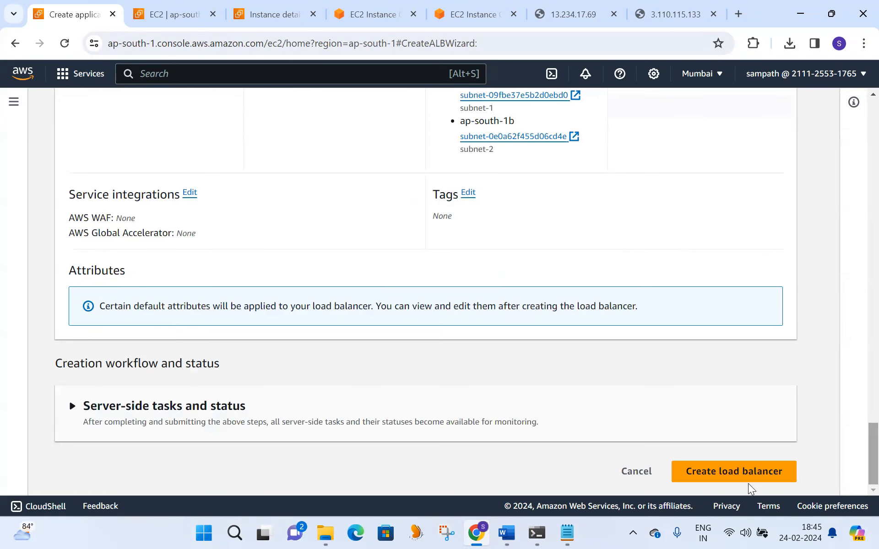
click(736, 471)
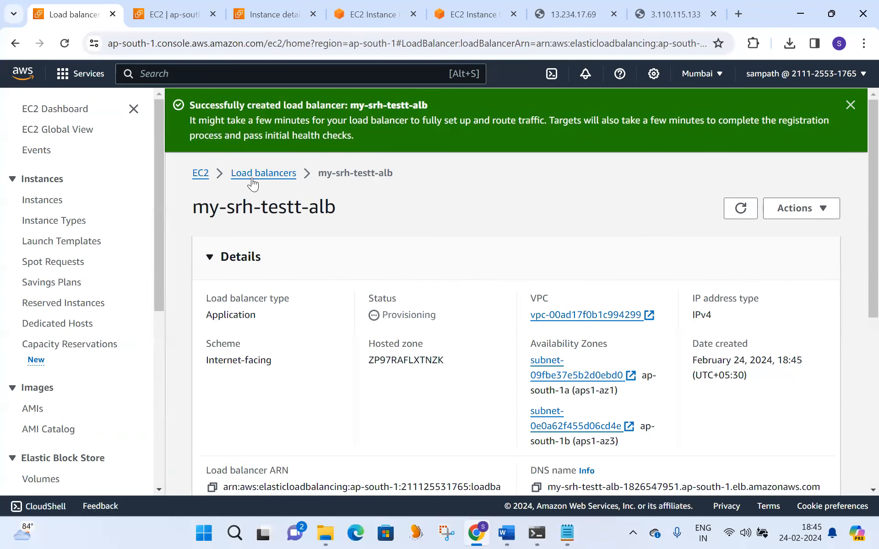
Return to the load balancers list and refresh it to check the provisioning state of my-srh-testt-alb
click(251, 177)
click(575, 157)
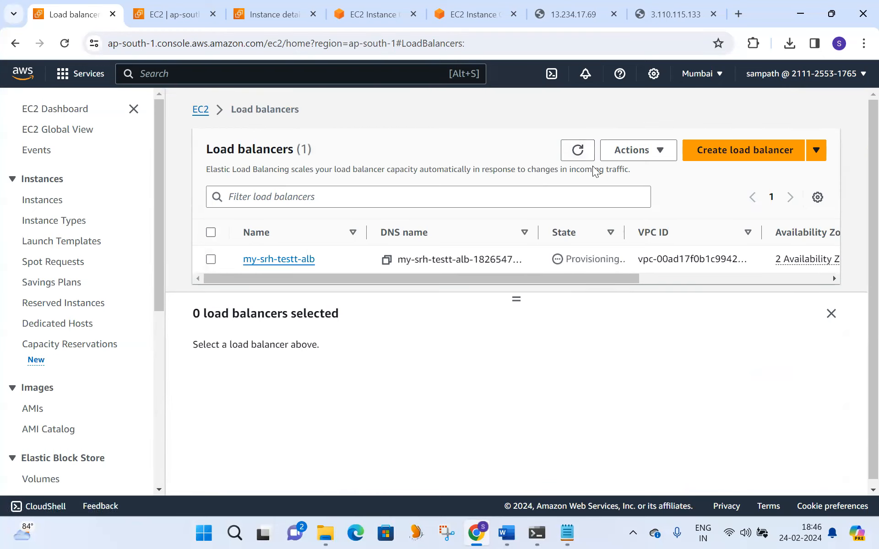
click(579, 156)
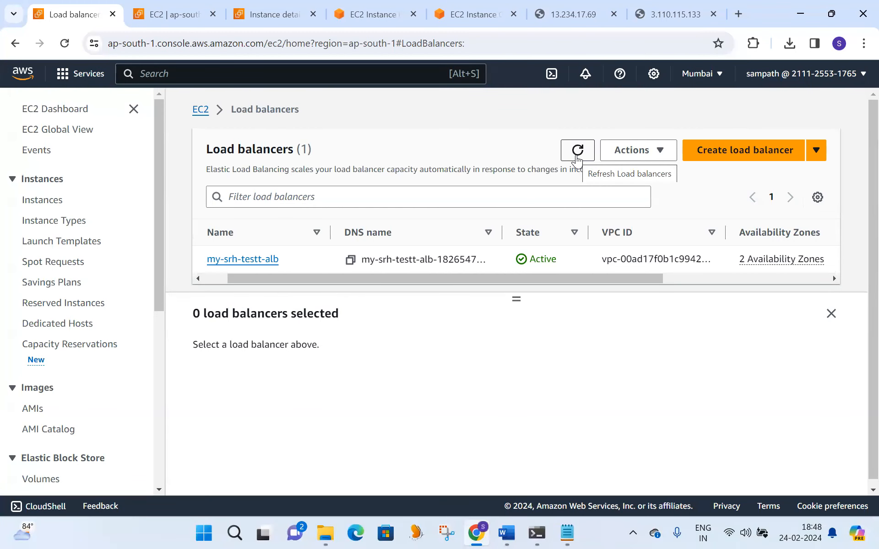
click(577, 157)
Open the details of my-srh-testt-alb and copy its DNS name
drag(249, 277, 227, 276)
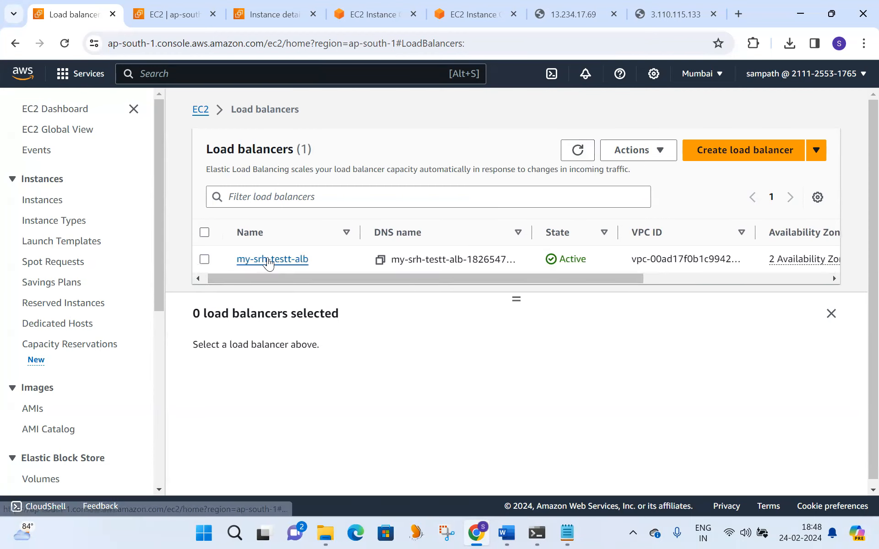
click(269, 260)
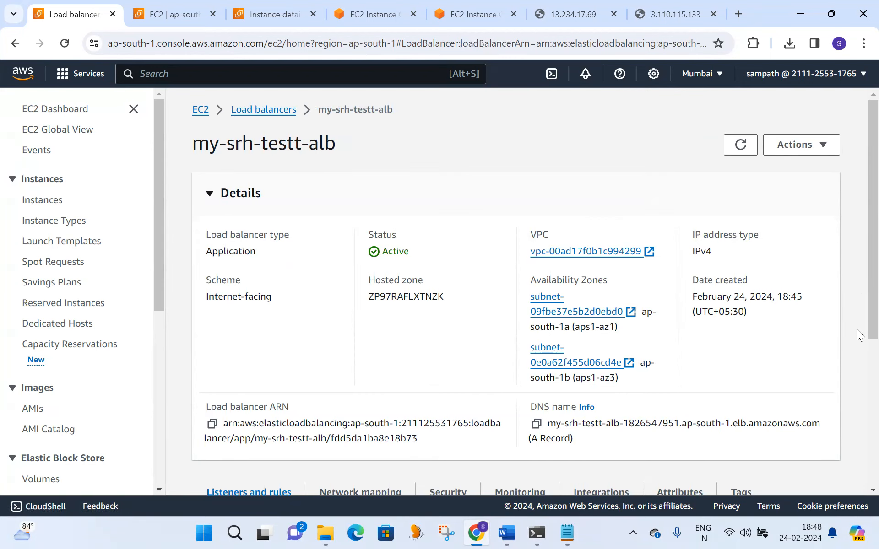
scroll(857, 331, down, 2)
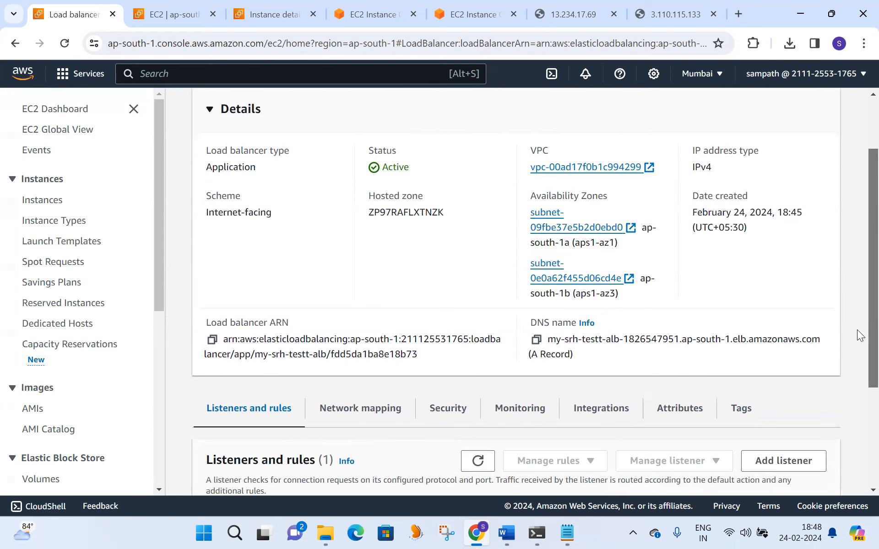
scroll(859, 341, down, 3)
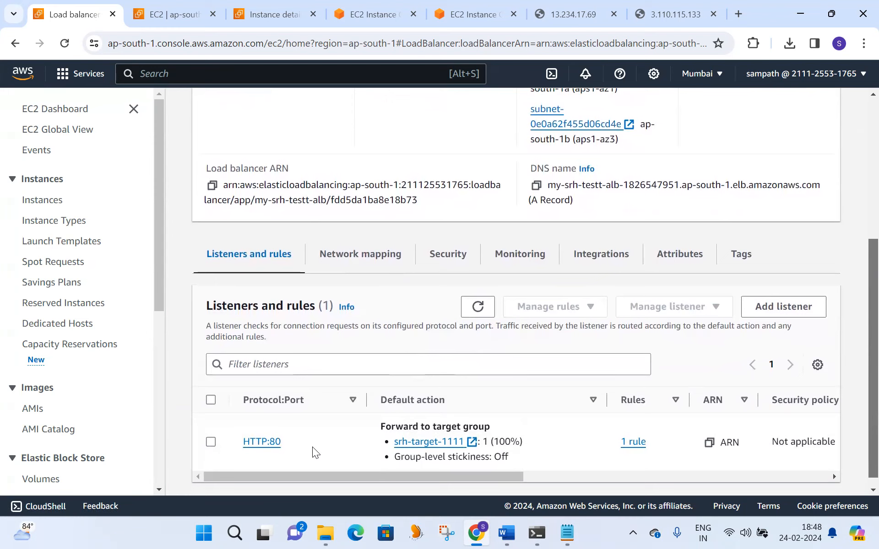
click(536, 186)
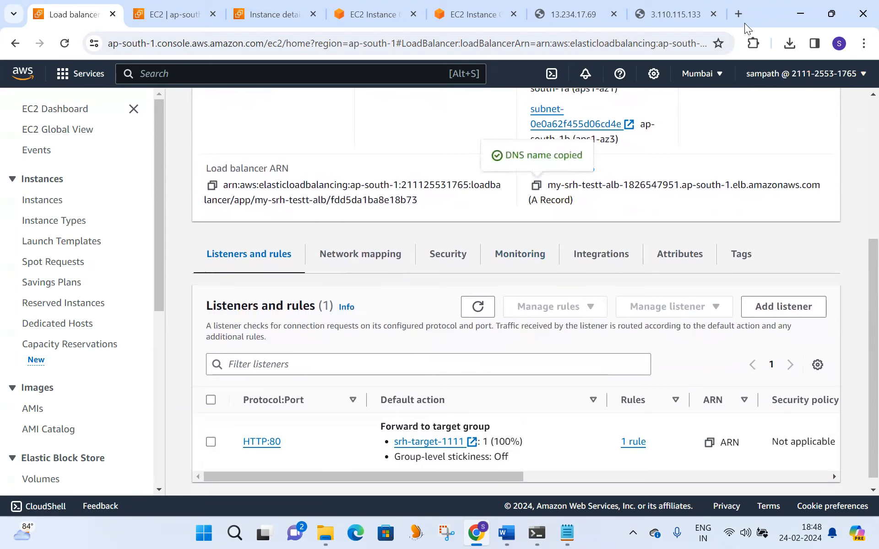
Load the copied load balancer DNS name in a new browser tab
click(736, 14)
key(ctrl+v)
key(Return)
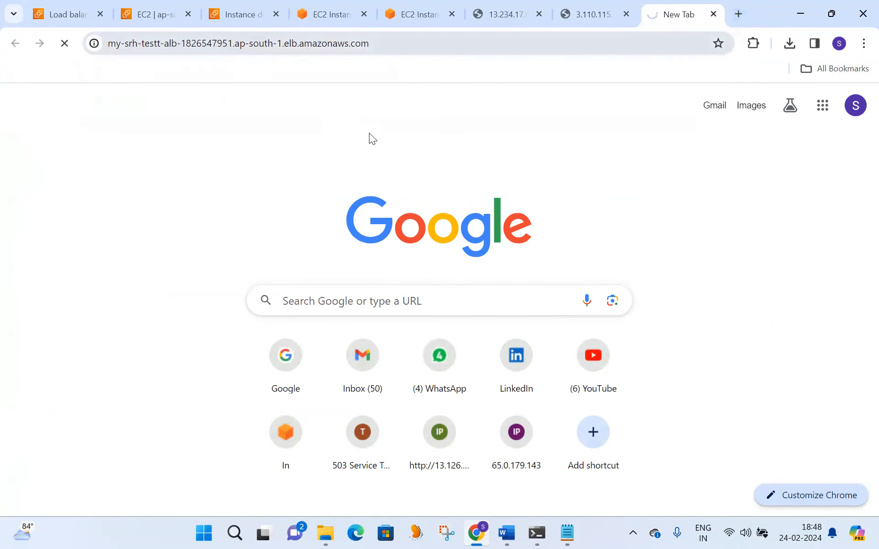
click(74, 17)
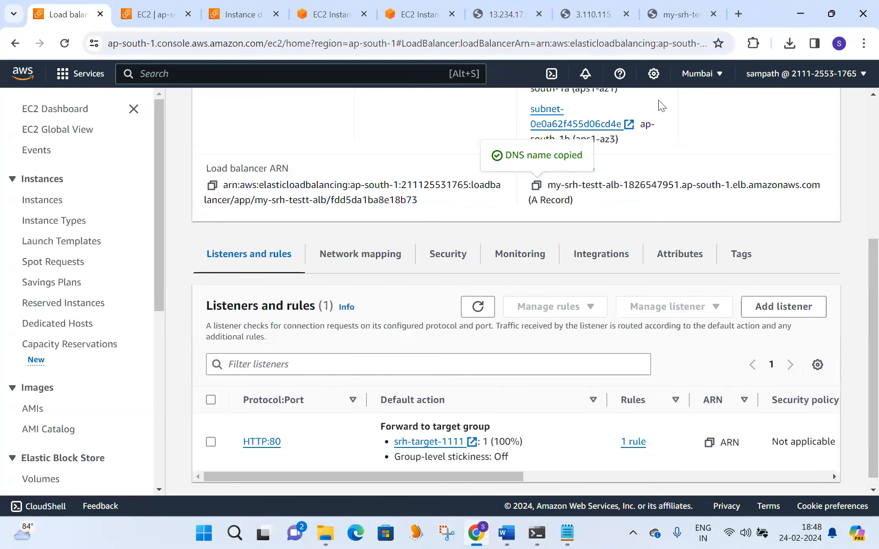
click(658, 13)
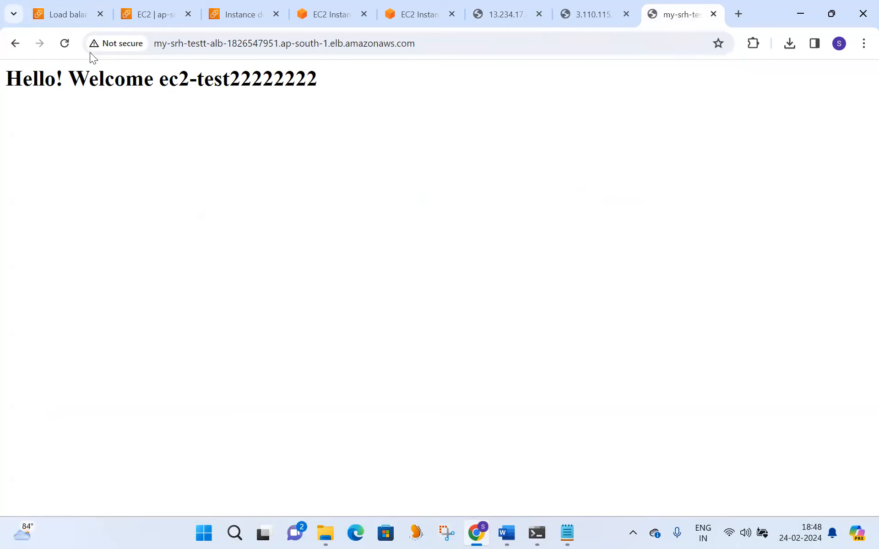
Reload the load balancer's page repeatedly to check which instance answers each request
click(65, 44)
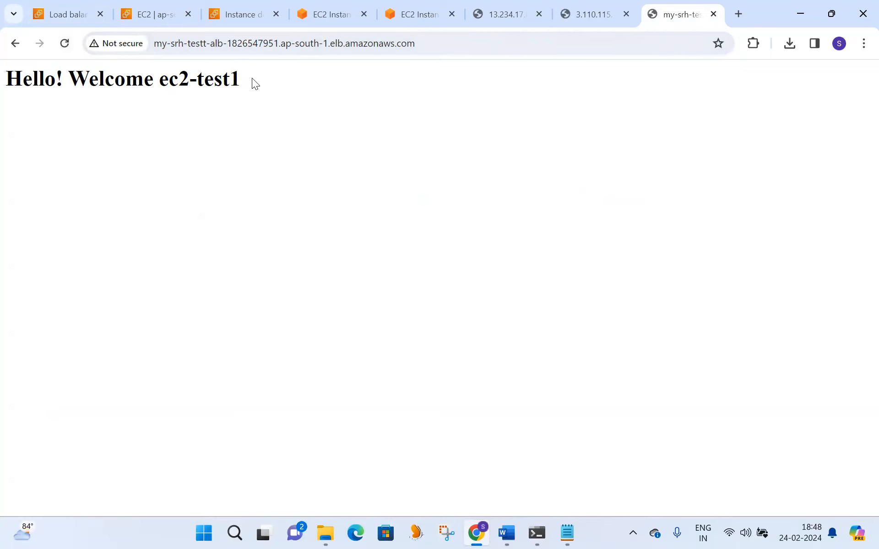
click(70, 44)
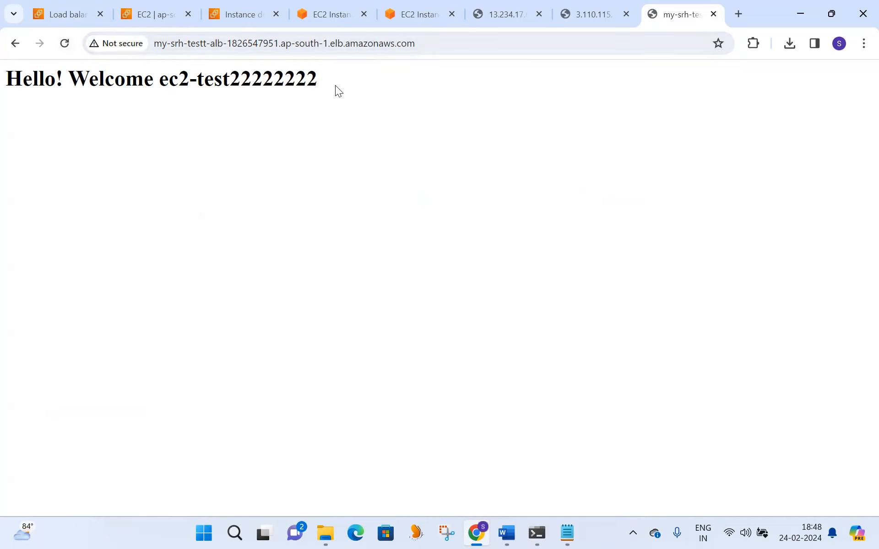
click(62, 44)
triple_click(210, 80)
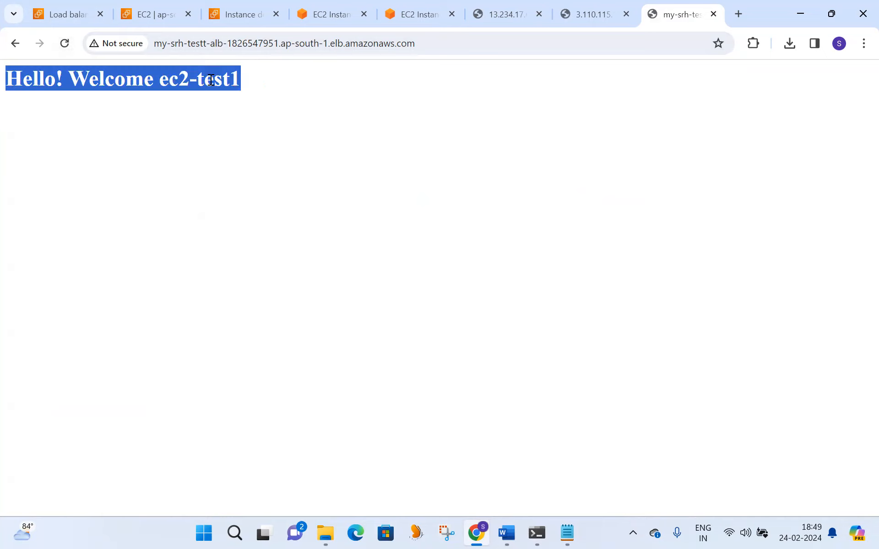
click(241, 82)
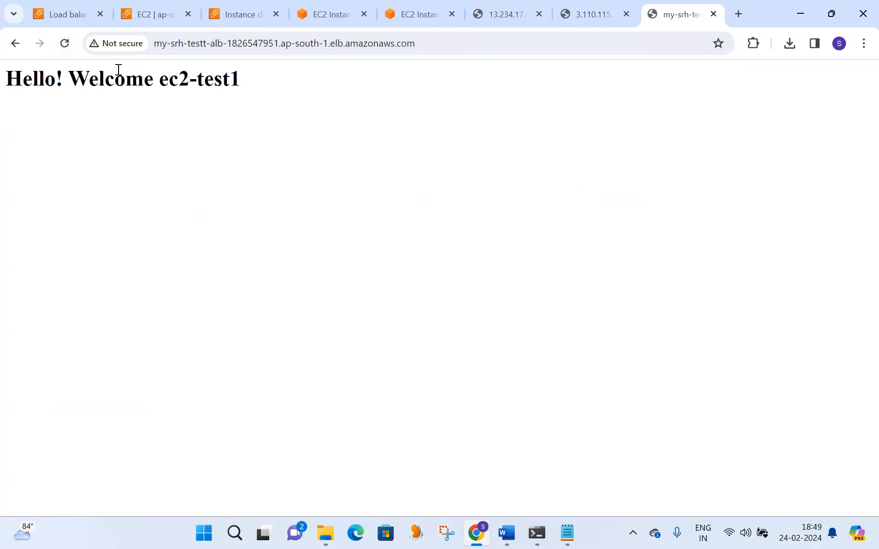
click(63, 44)
click(63, 44)
click(64, 44)
click(64, 44)
click(65, 44)
click(64, 44)
click(63, 44)
click(63, 44)
click(63, 45)
click(62, 45)
click(65, 43)
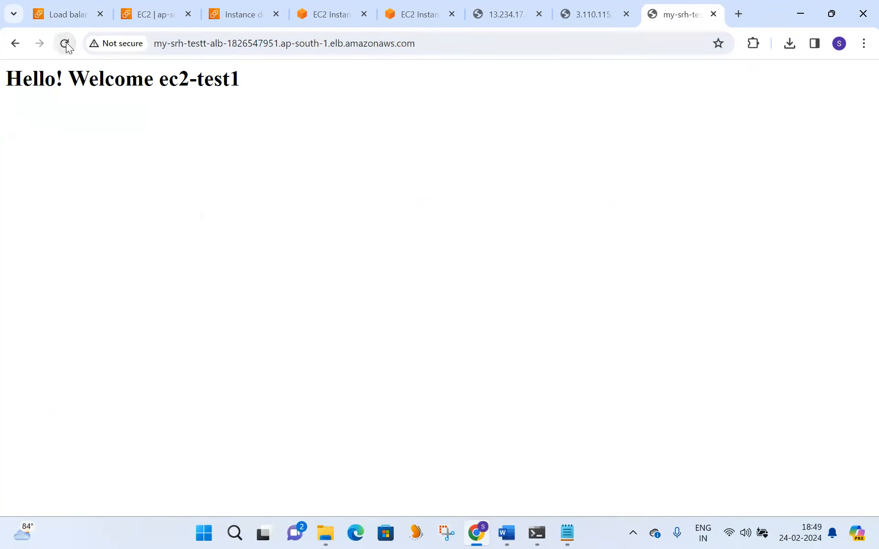